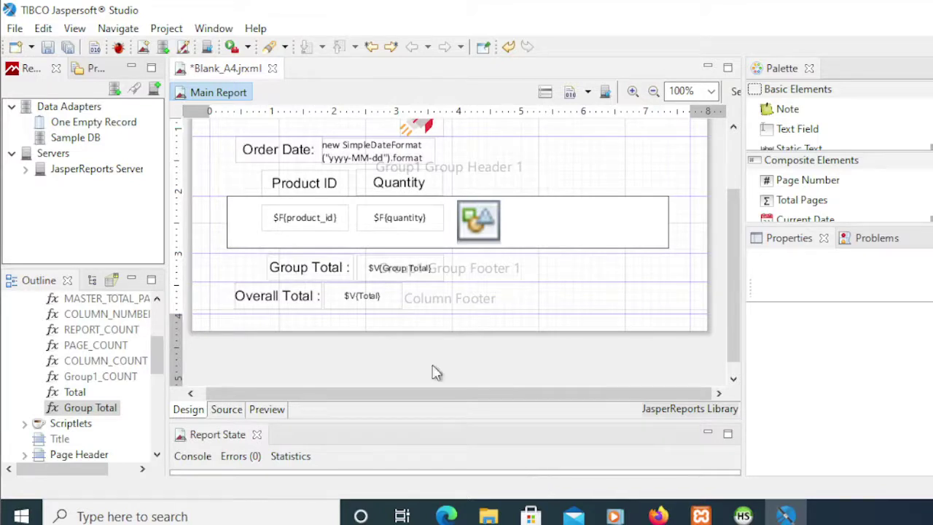
Preview the Order Details report and scroll through the date groups, group totals and Overall Total of 17.
scroll(500, 369, up, 3)
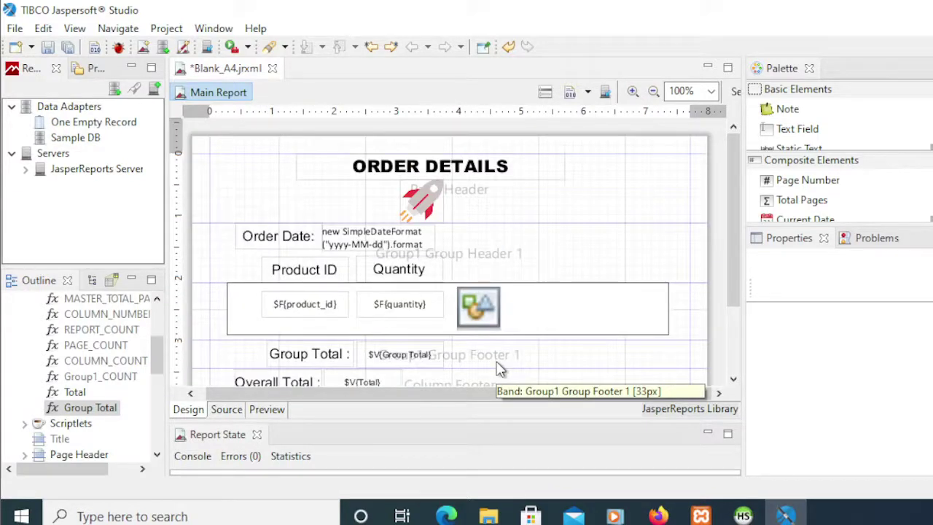
scroll(501, 369, down, 1)
click(270, 410)
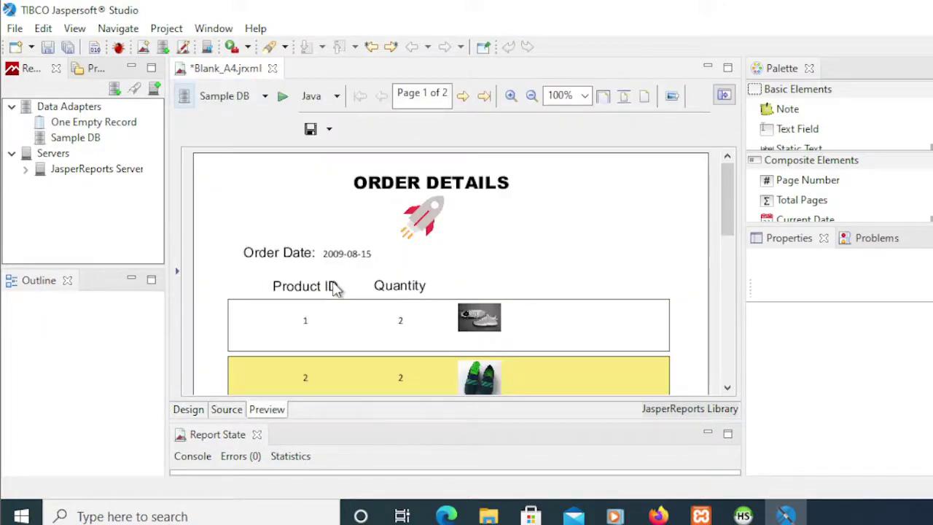
scroll(334, 289, down, 3)
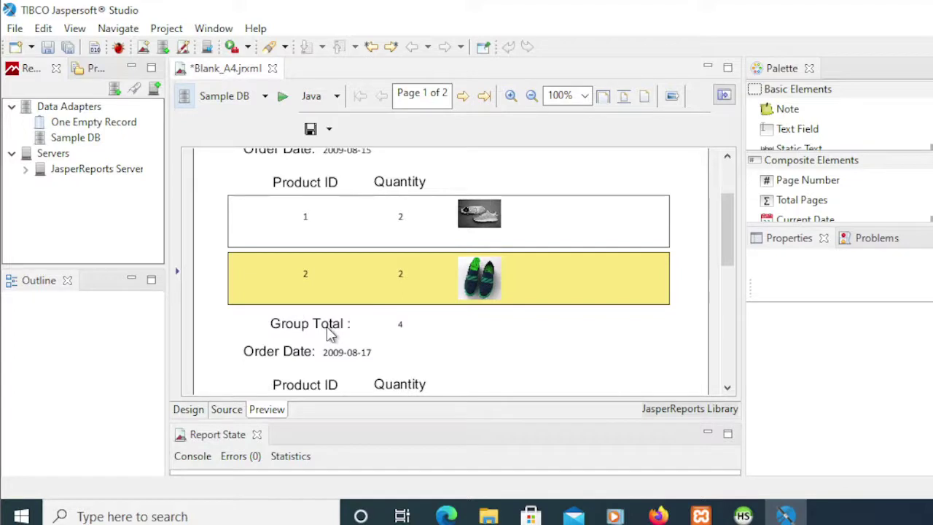
scroll(329, 333, down, 12)
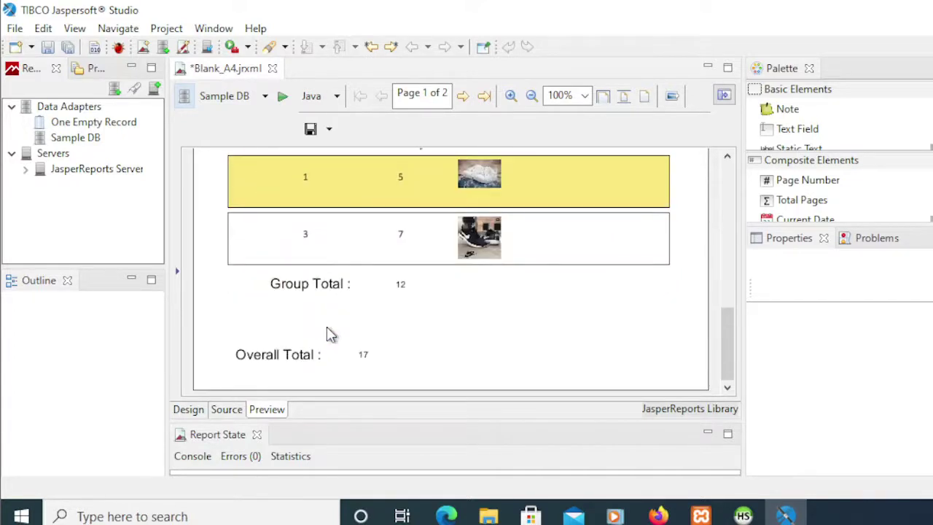
scroll(329, 334, up, 8)
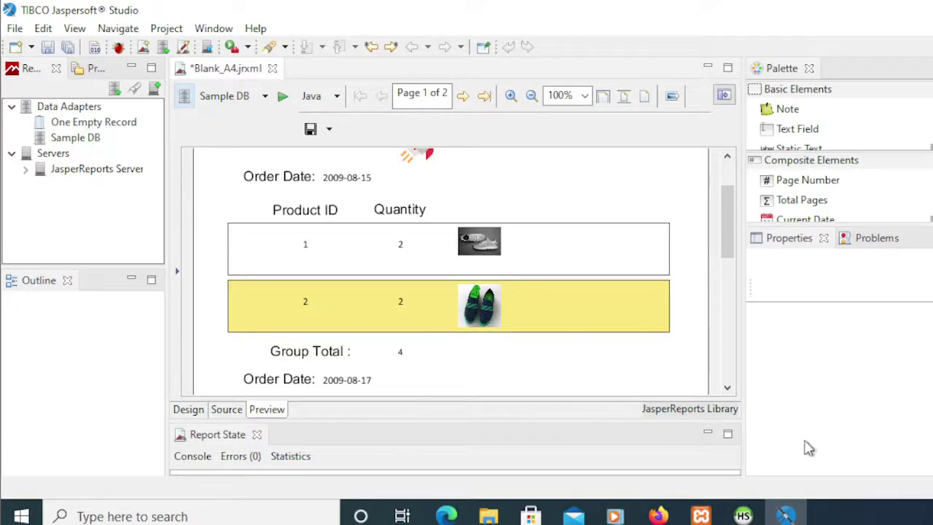
click(751, 515)
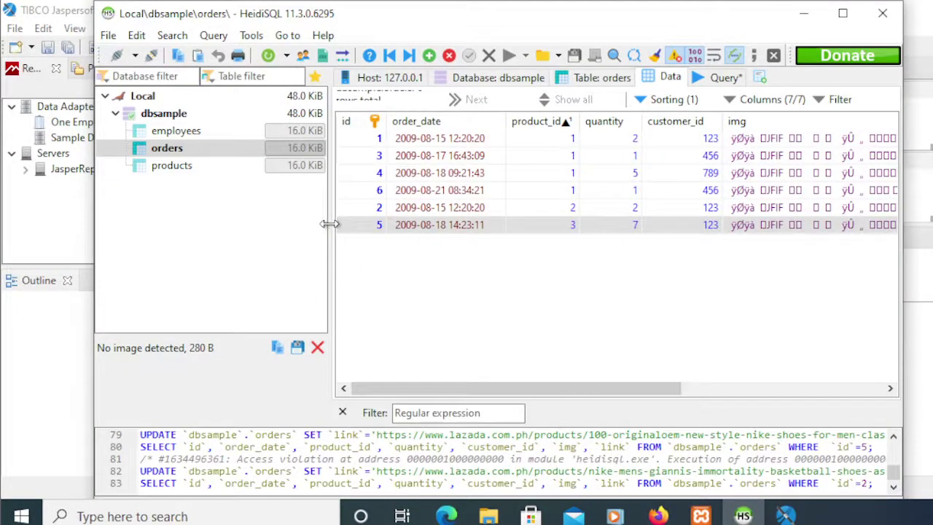
click(696, 393)
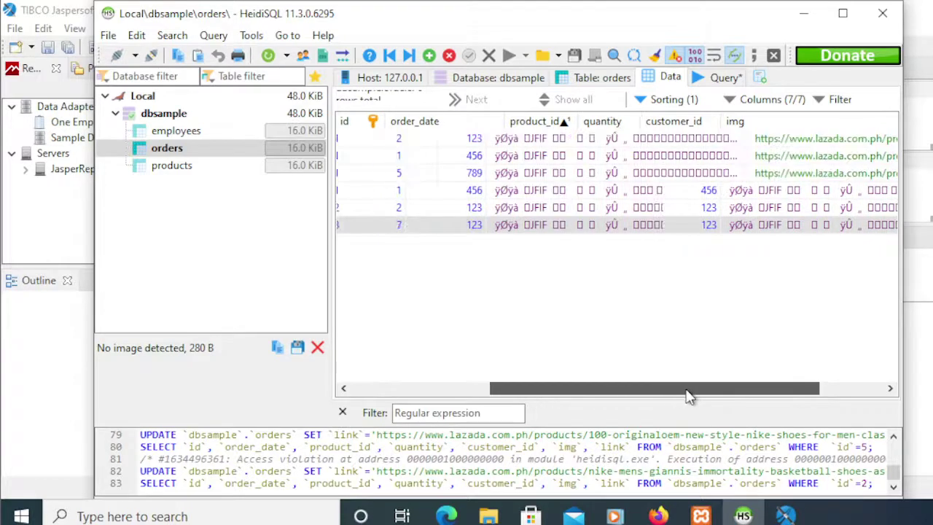
click(770, 394)
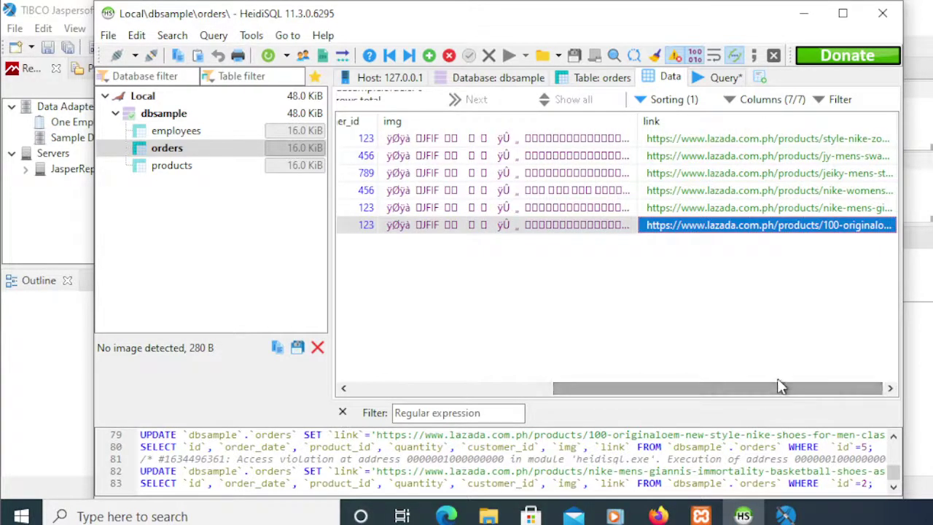
click(695, 143)
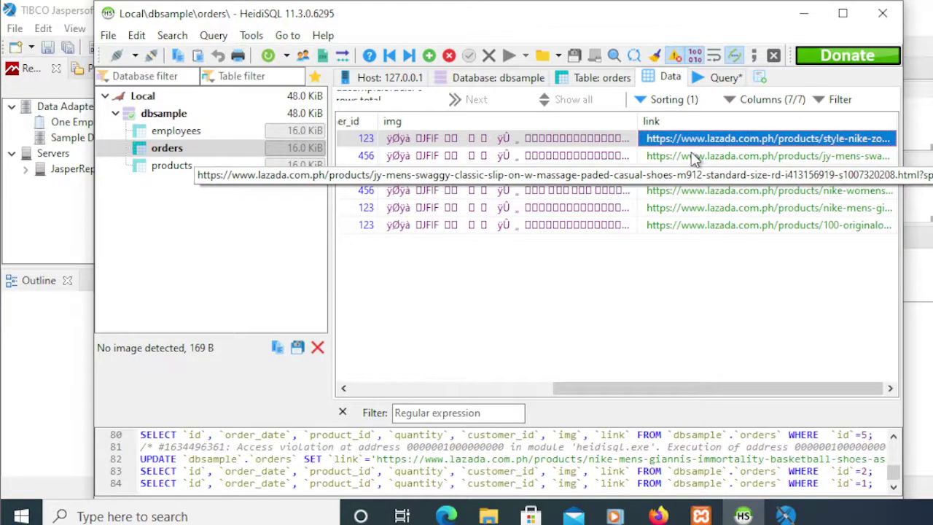
click(695, 158)
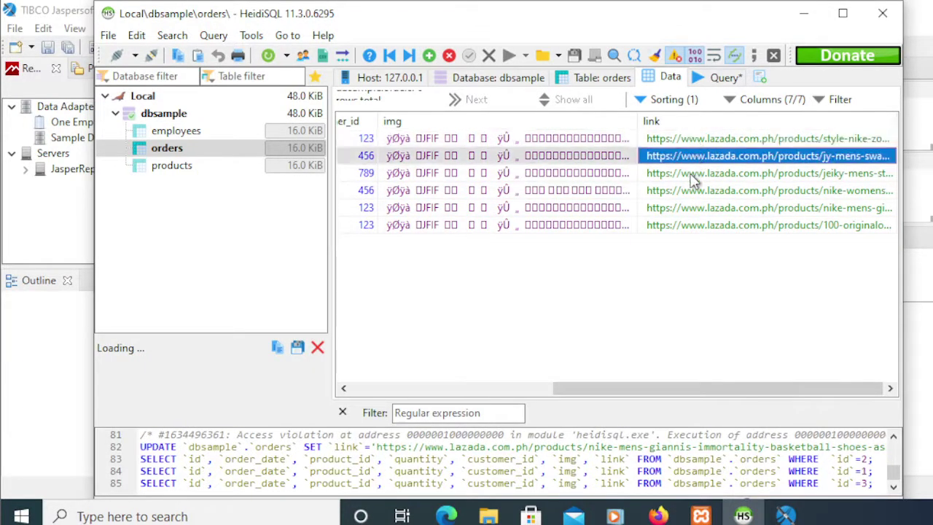
click(696, 175)
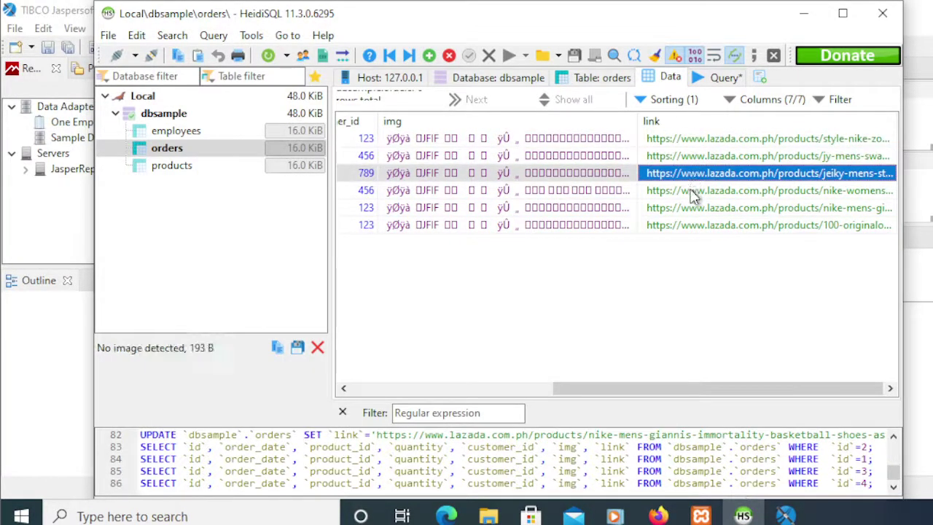
key(Down)
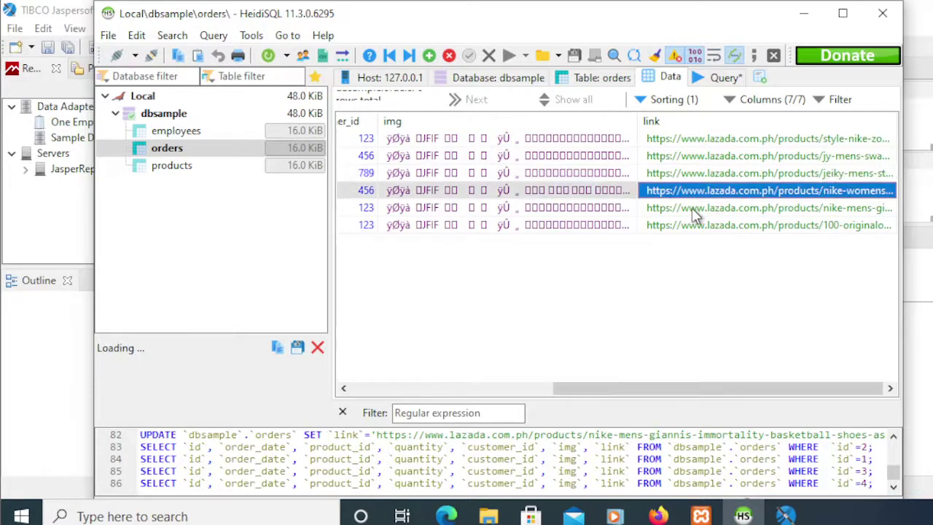
click(695, 210)
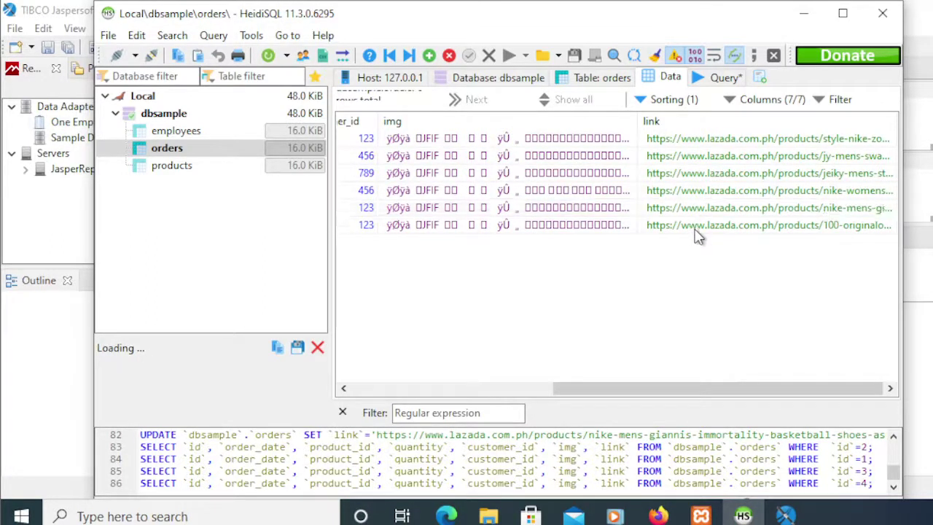
click(695, 231)
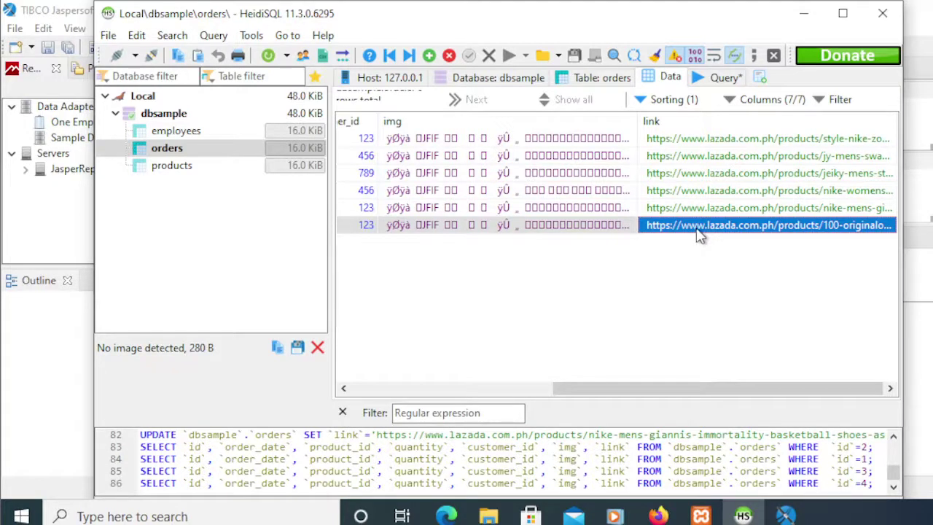
shift+click(696, 209)
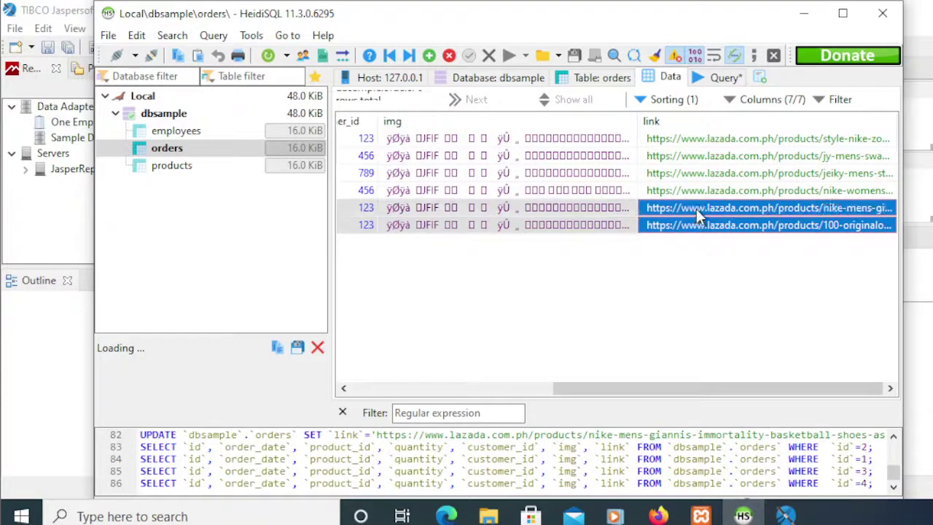
click(696, 208)
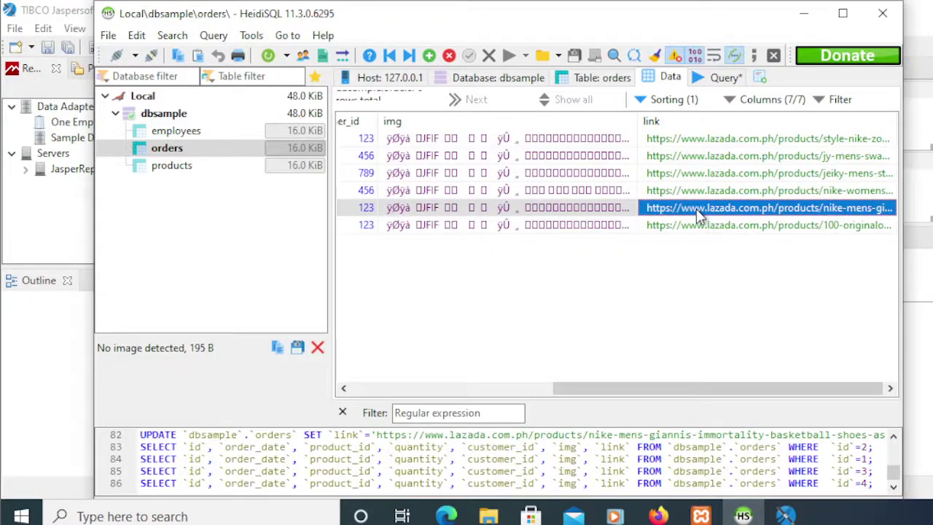
key(alt+Tab)
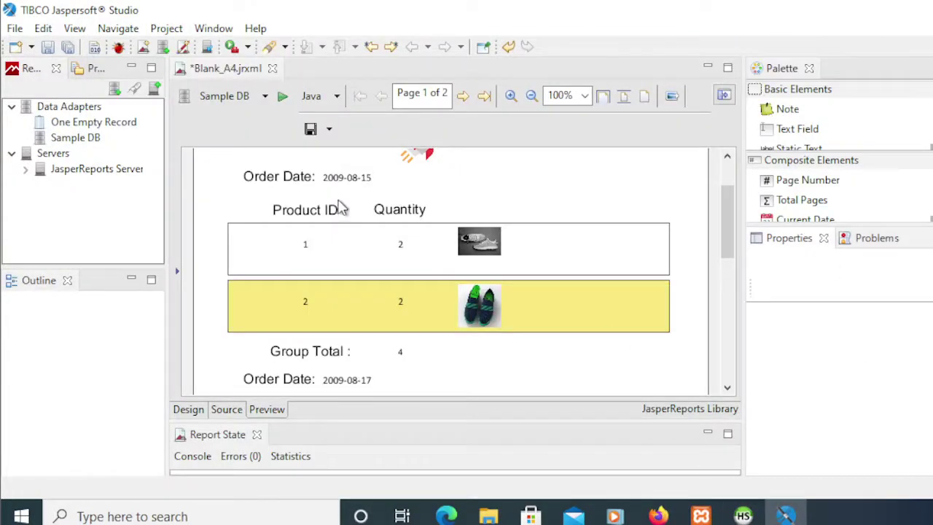
Return to the Design view and widen the Palette by dragging the editor sash.
click(189, 413)
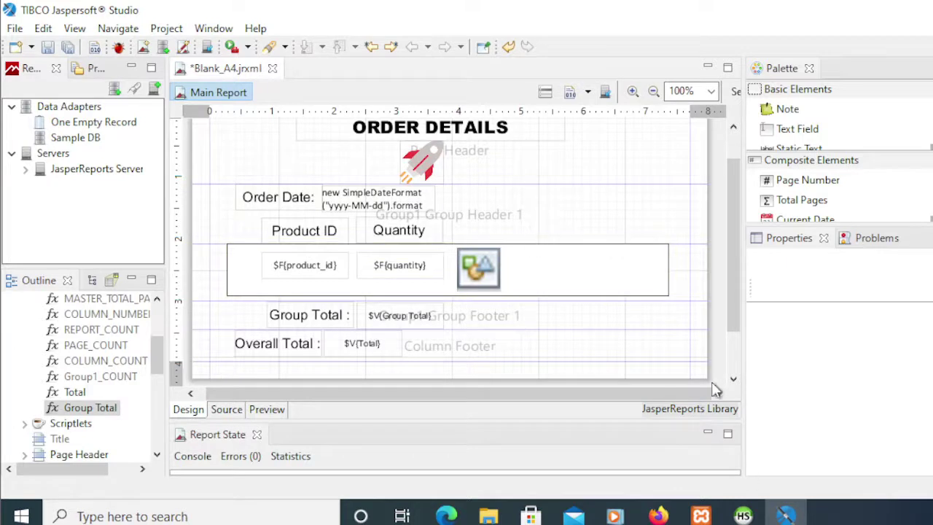
drag(742, 291, 619, 288)
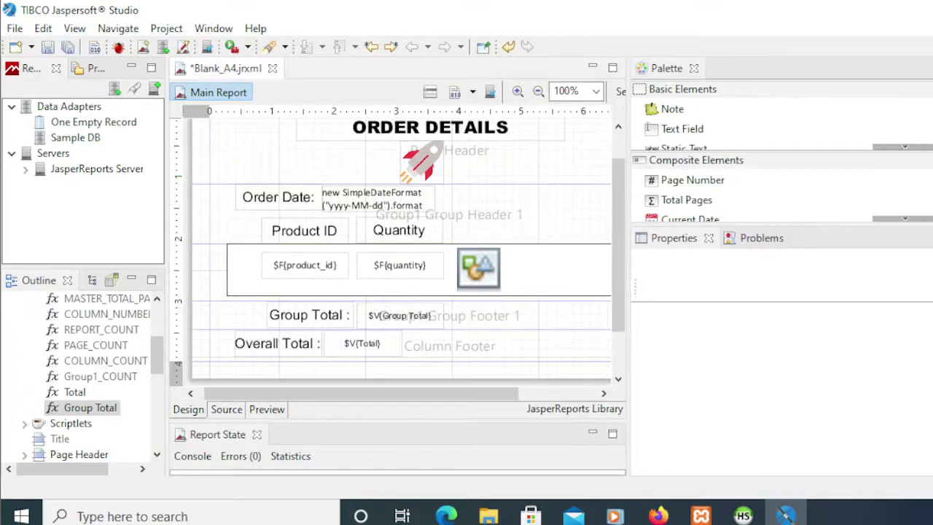
mouse_move(744, 516)
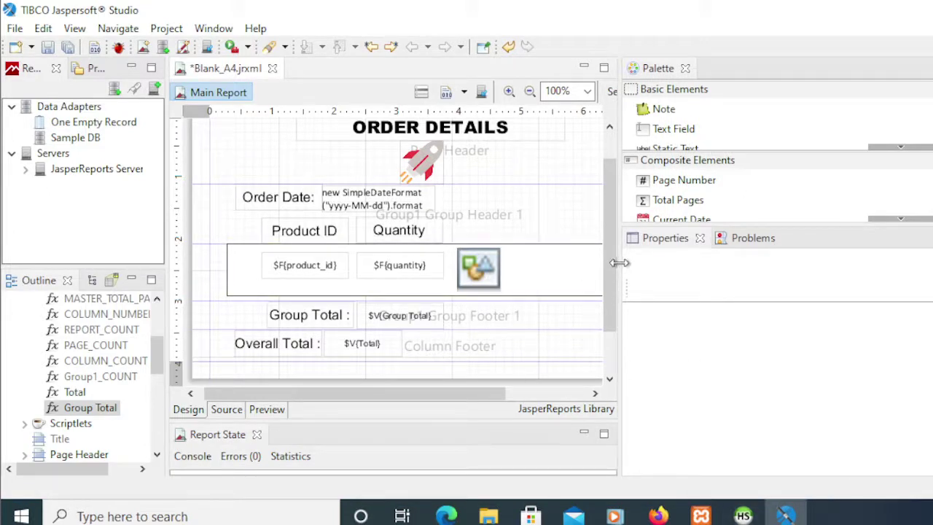
drag(619, 263, 614, 263)
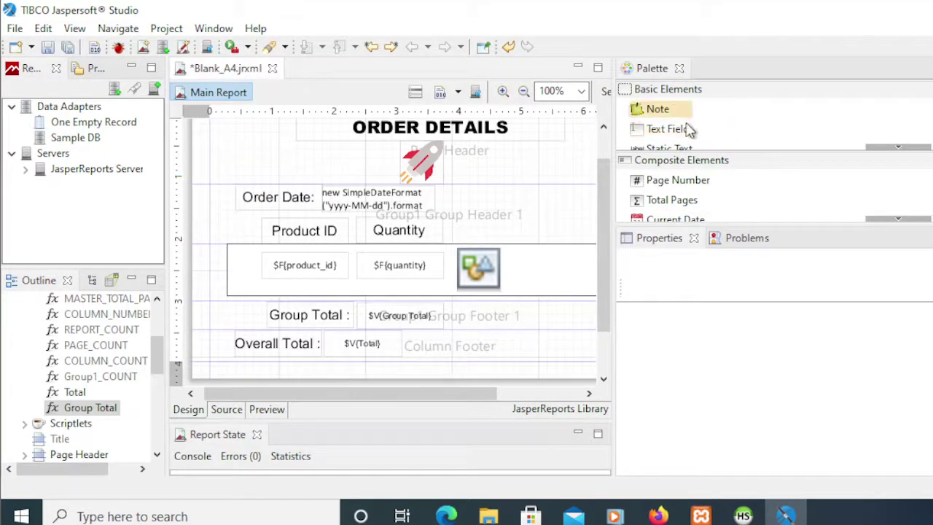
Drag the Barcode element from Basic Elements onto the detail band to open the Barcode Wizard.
click(899, 149)
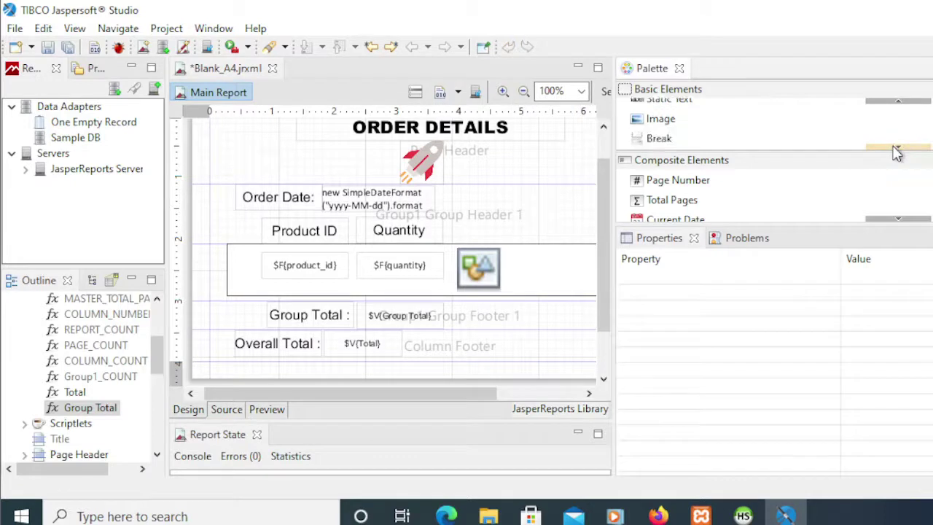
drag(897, 151, 897, 151)
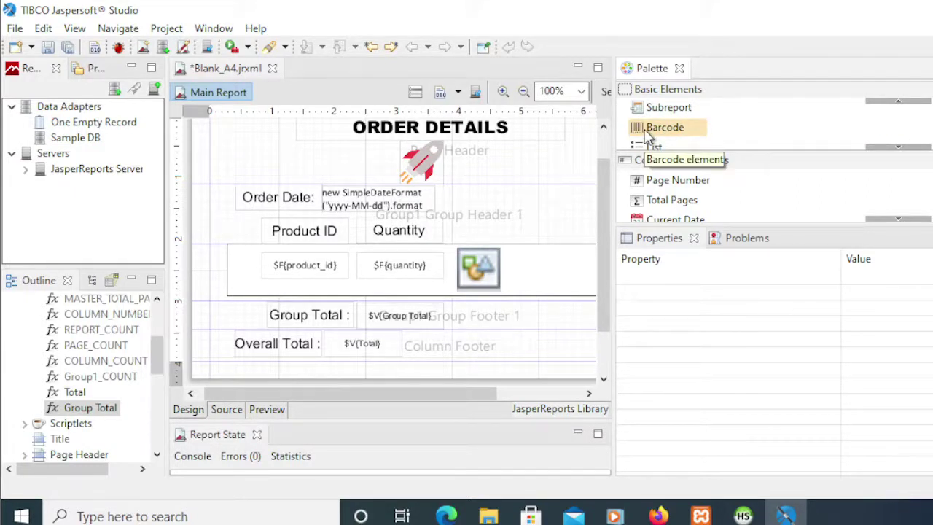
drag(647, 137, 516, 168)
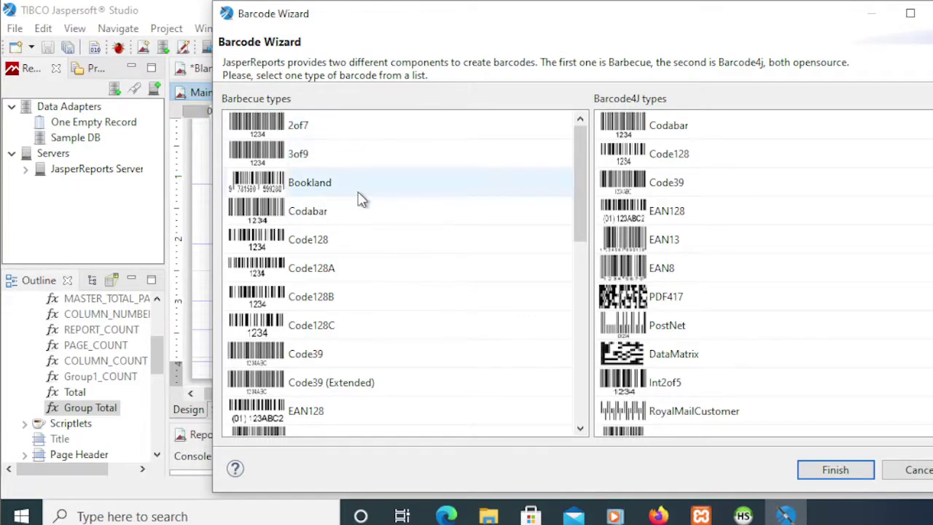
Choose the Barcode4J Code128 type in the Barcode Wizard and finish.
scroll(363, 199, down, 3)
scroll(363, 199, down, 1)
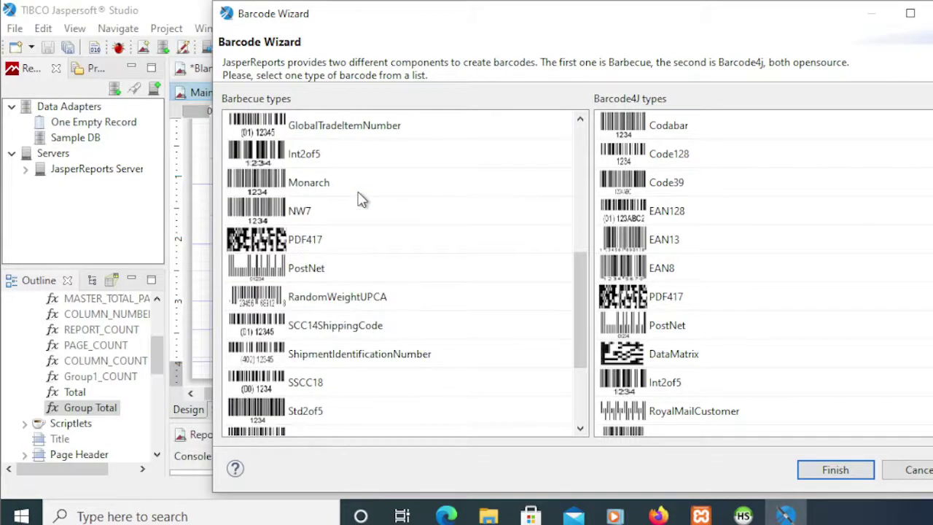
scroll(362, 199, up, 4)
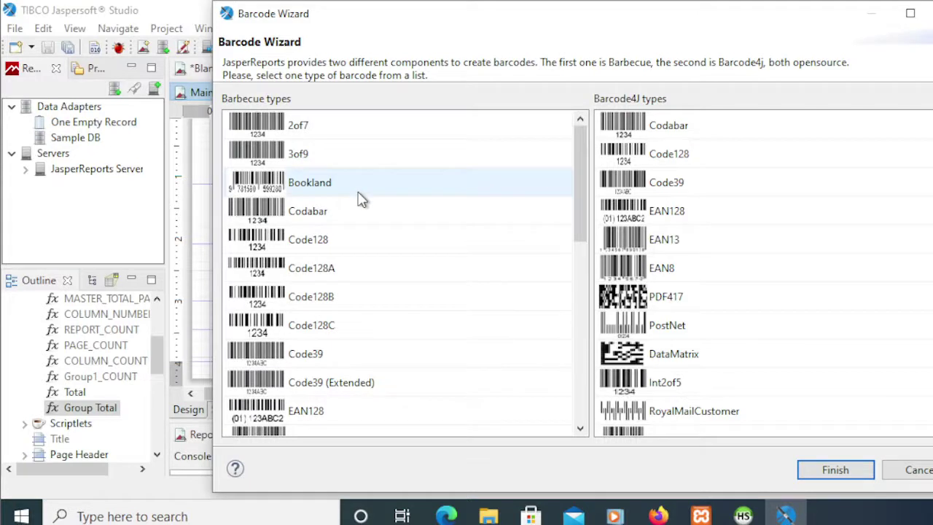
click(683, 164)
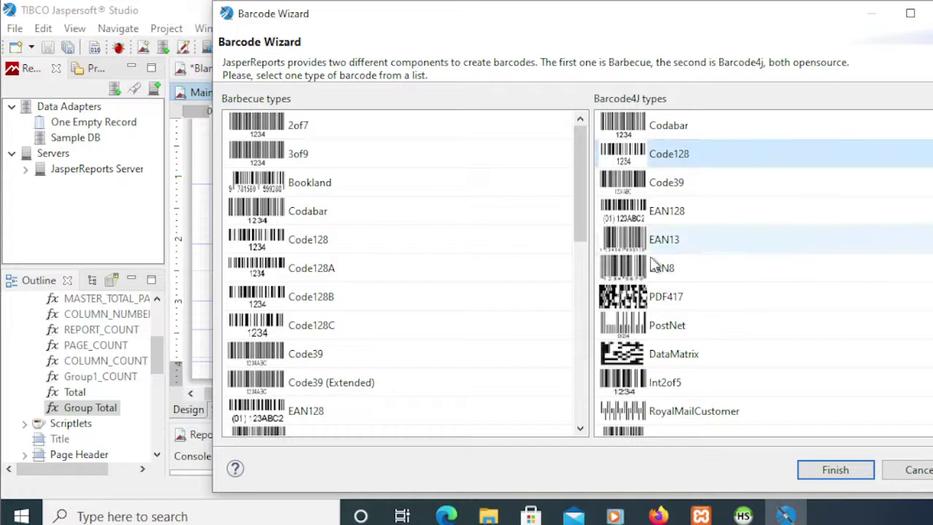
click(865, 470)
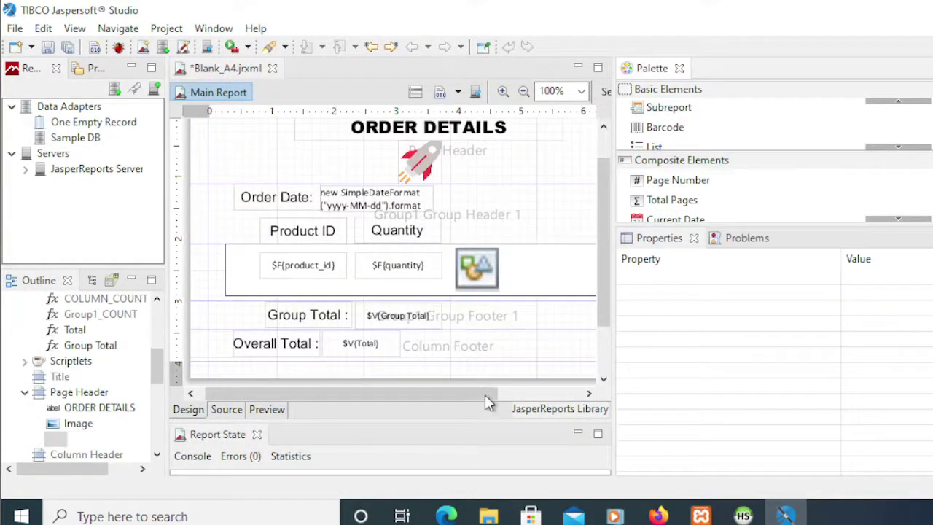
Move the Code128 barcode beside the rocket image at 286, 40 and narrow it to 94 × 30 px.
click(550, 182)
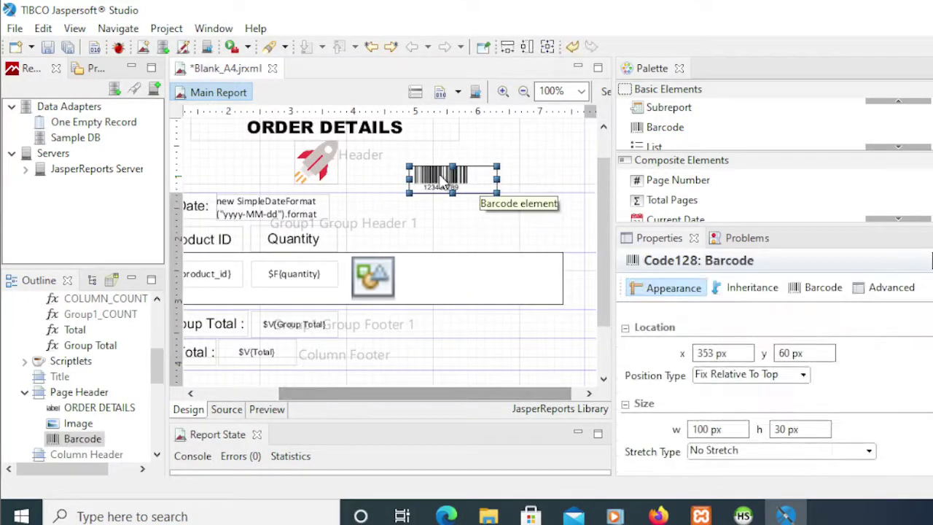
drag(441, 182, 386, 198)
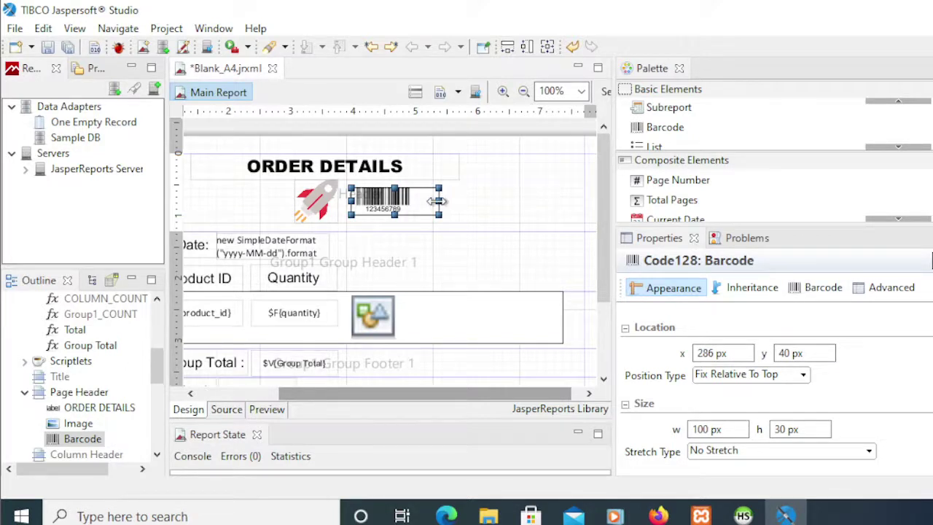
drag(431, 200, 426, 200)
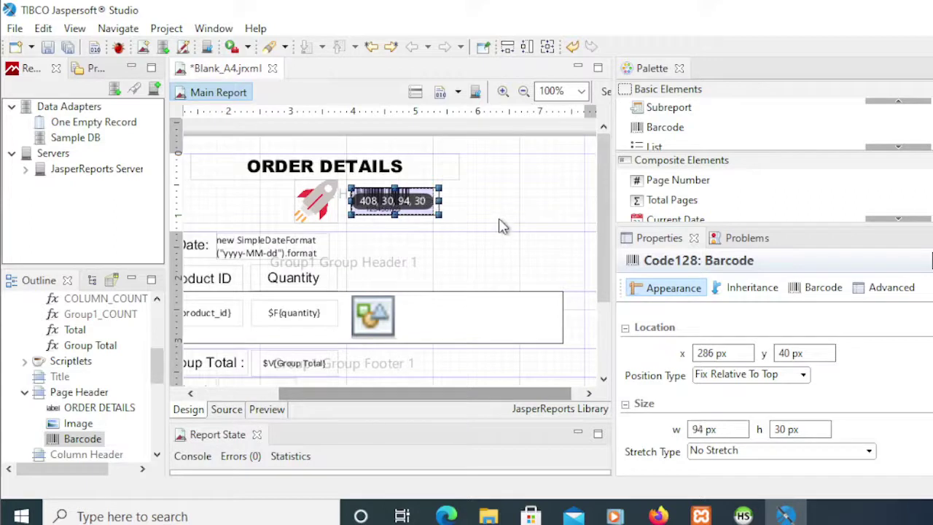
Open the Expression Editor for the barcode's Code Expression from its Barcode properties.
click(816, 293)
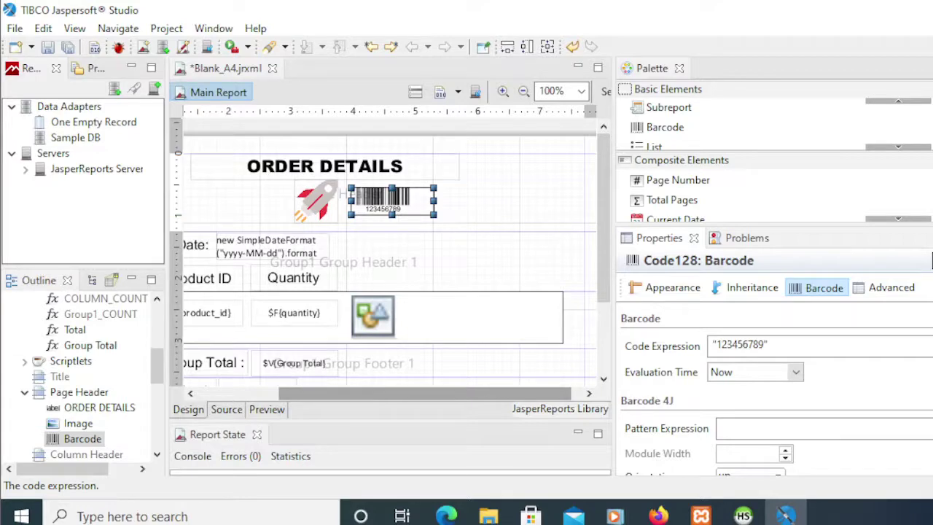
click(760, 344)
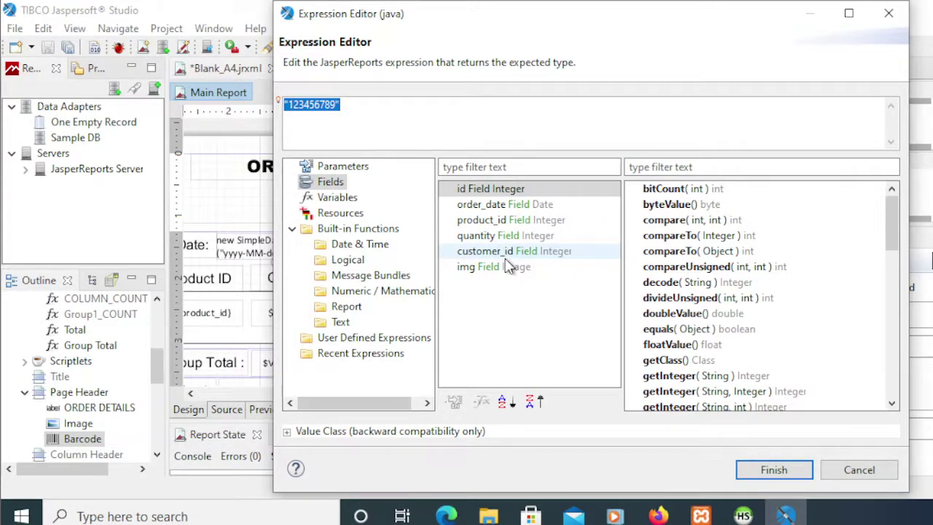
Insert A and E into the code expression to make it A123E456789 and confirm.
click(288, 98)
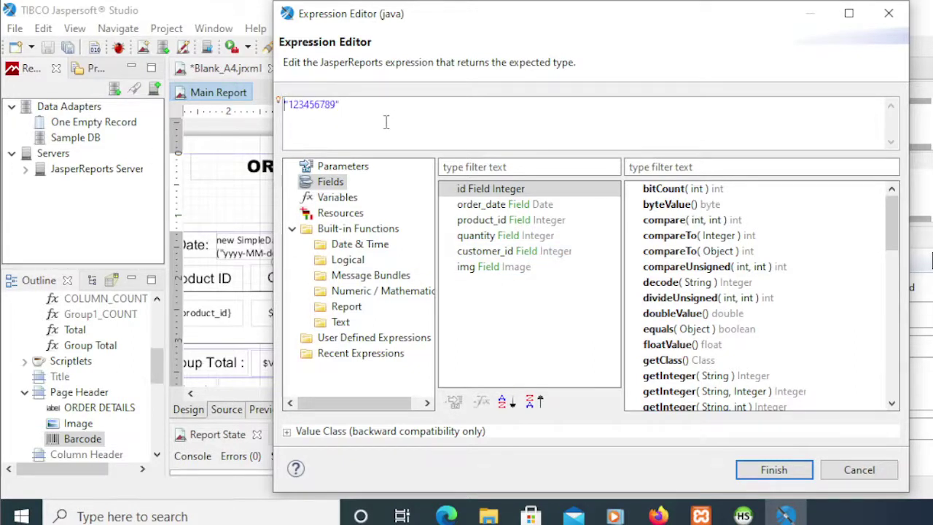
drag(338, 106, 290, 107)
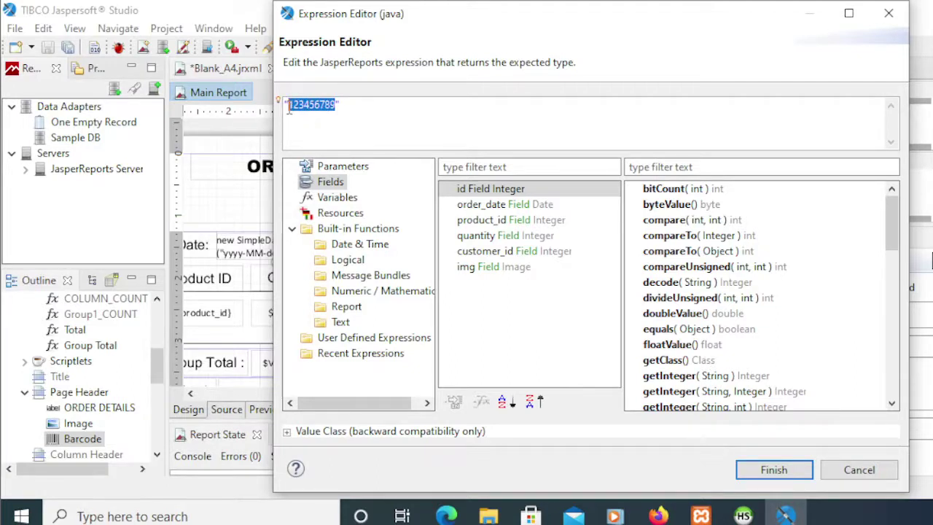
click(348, 105)
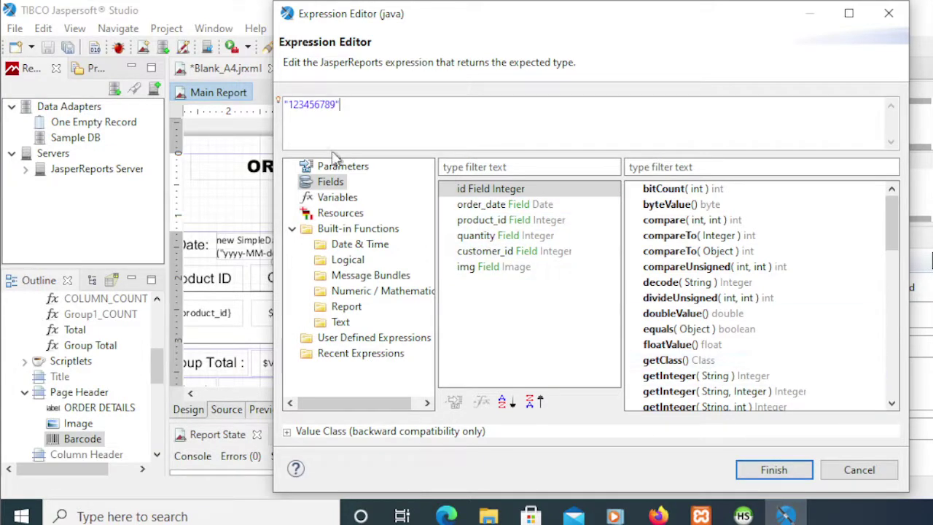
drag(337, 106, 329, 116)
text(A)
key(Right)
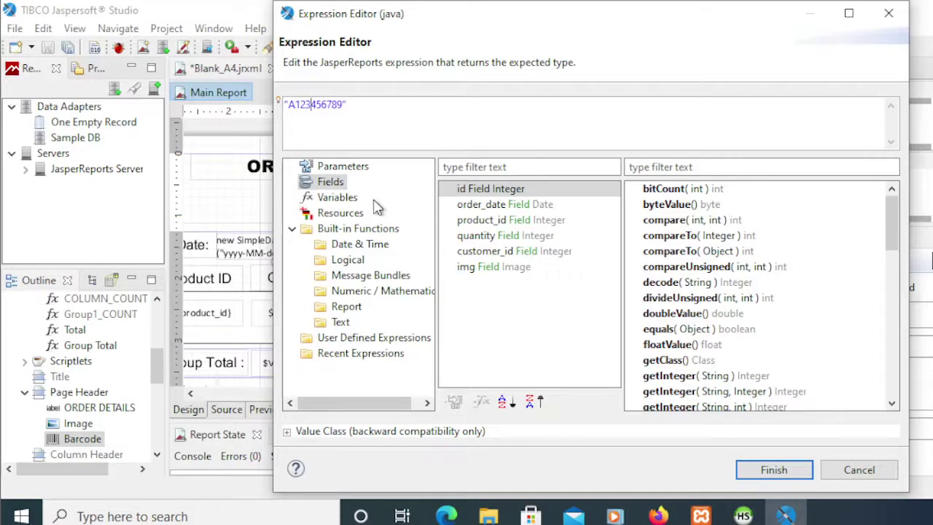
text(E)
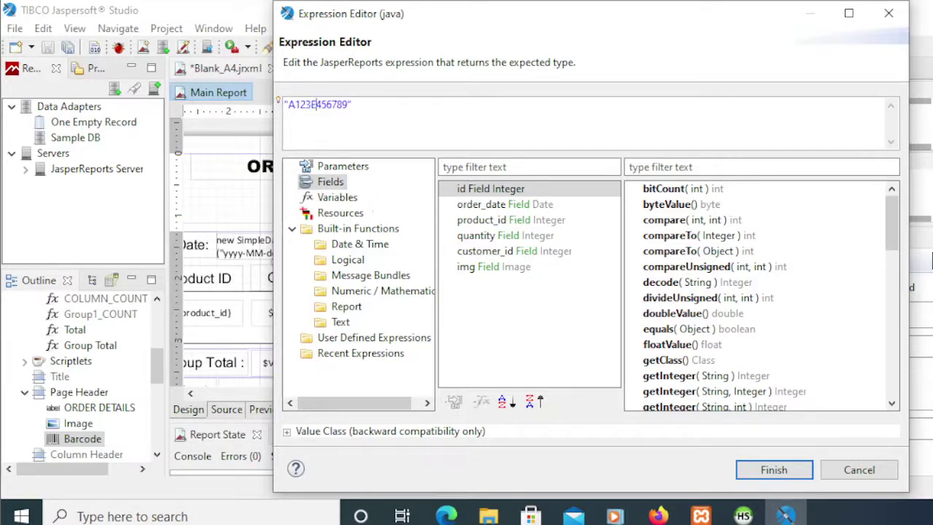
click(775, 470)
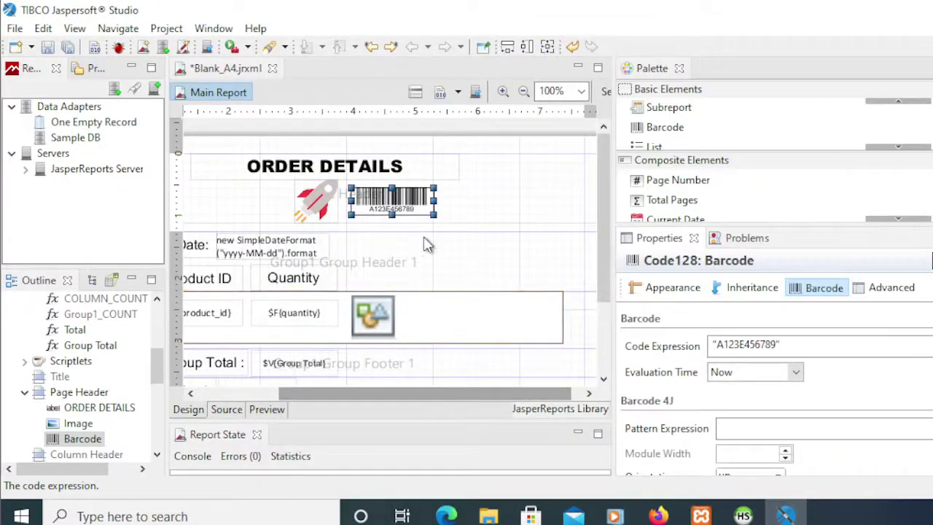
Deselect the barcode and bring HeidiSQL's orders table, with image and link columns, forward.
click(453, 200)
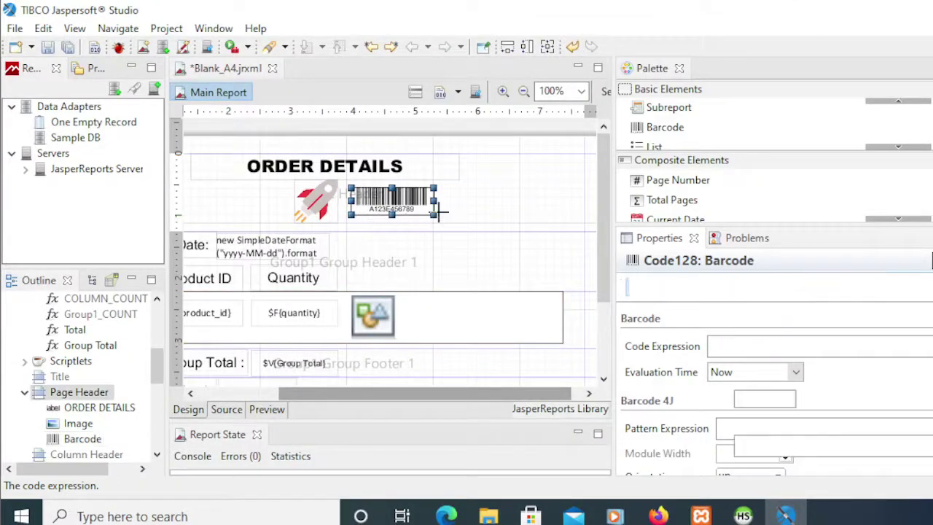
click(378, 222)
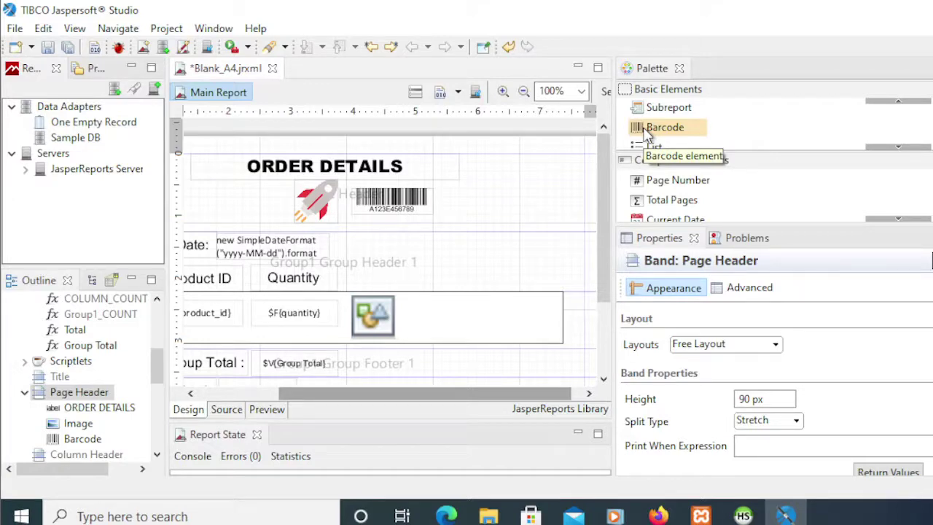
click(743, 516)
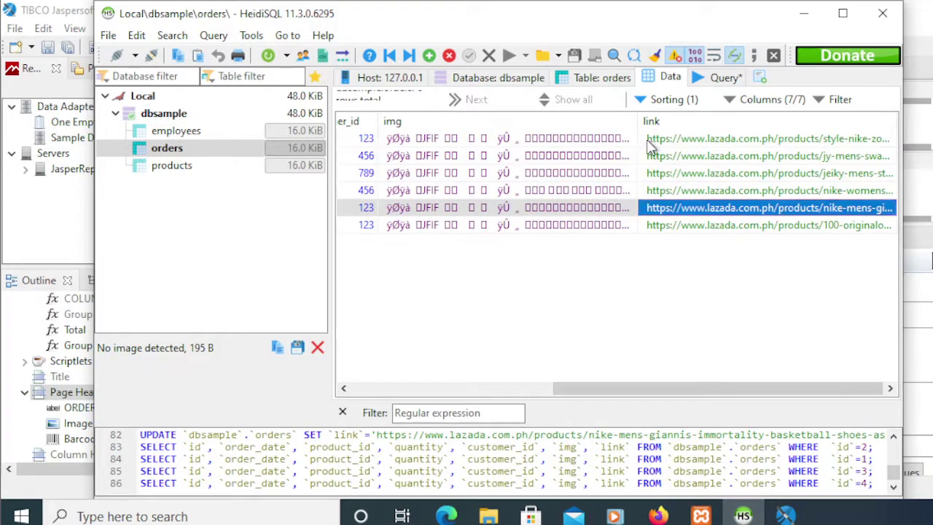
Return to Jaspersoft Studio and delete the barcode from the page header.
click(805, 13)
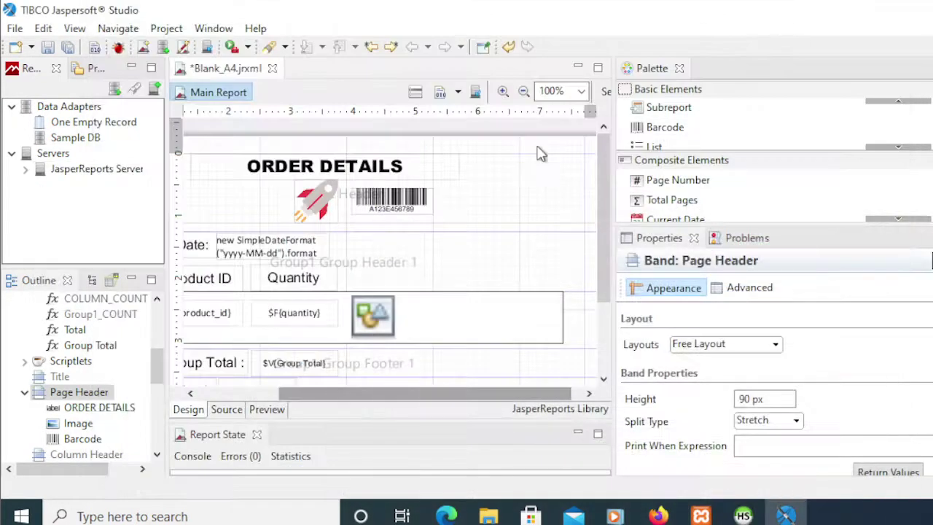
click(391, 206)
right_click(391, 206)
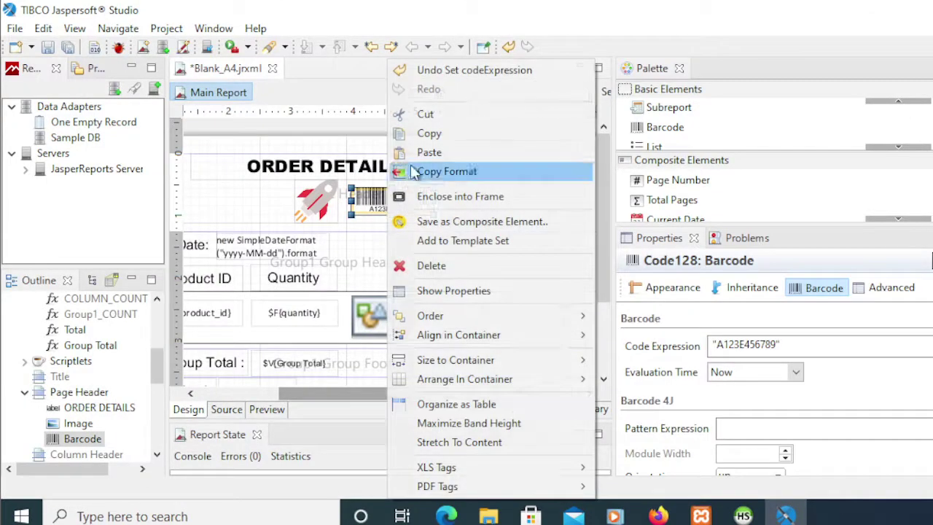
click(444, 267)
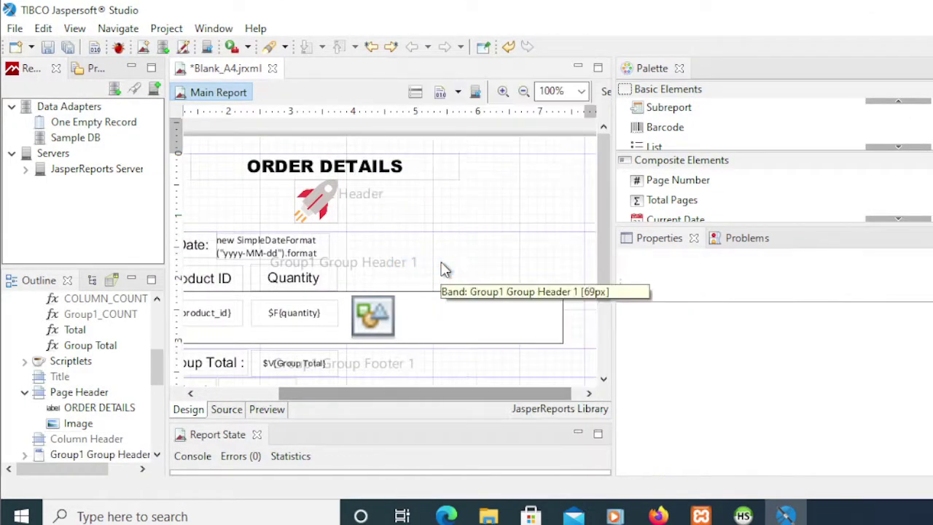
Open the context menu of the Orders report node in the Outline.
click(155, 345)
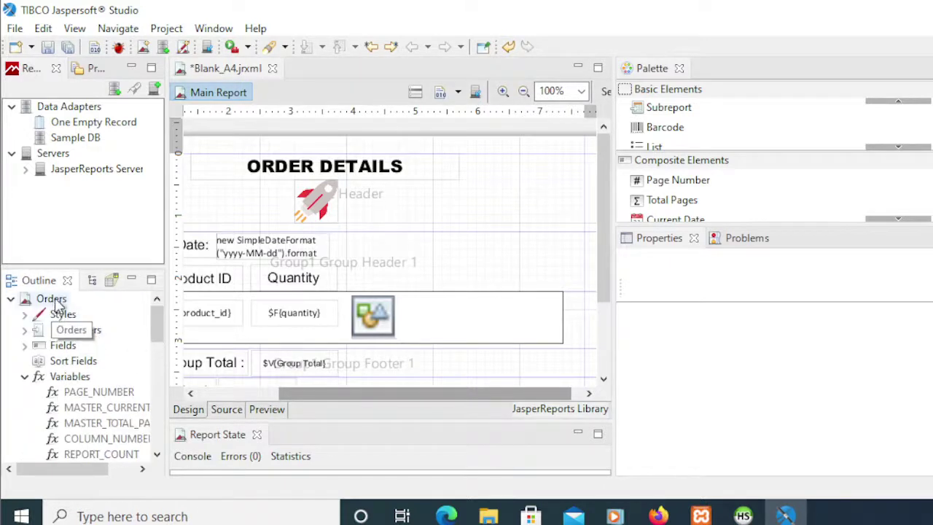
click(58, 301)
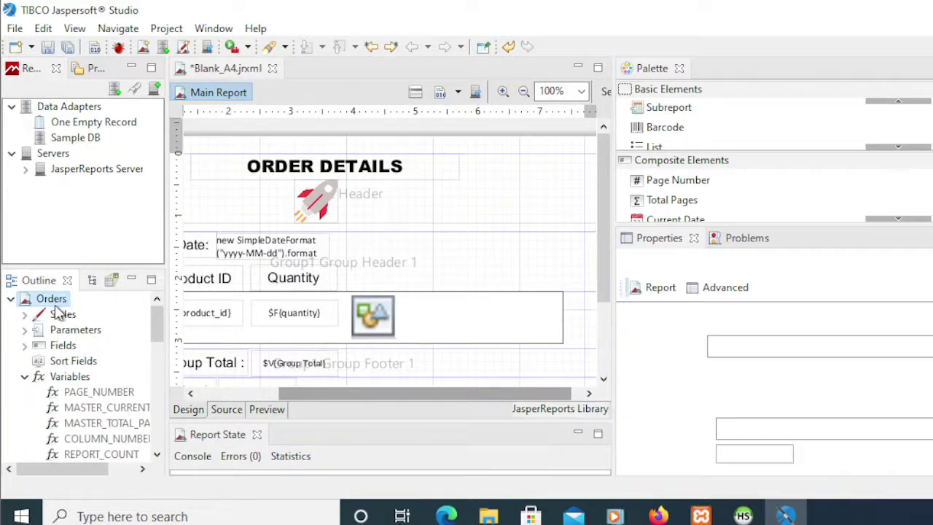
right_click(56, 306)
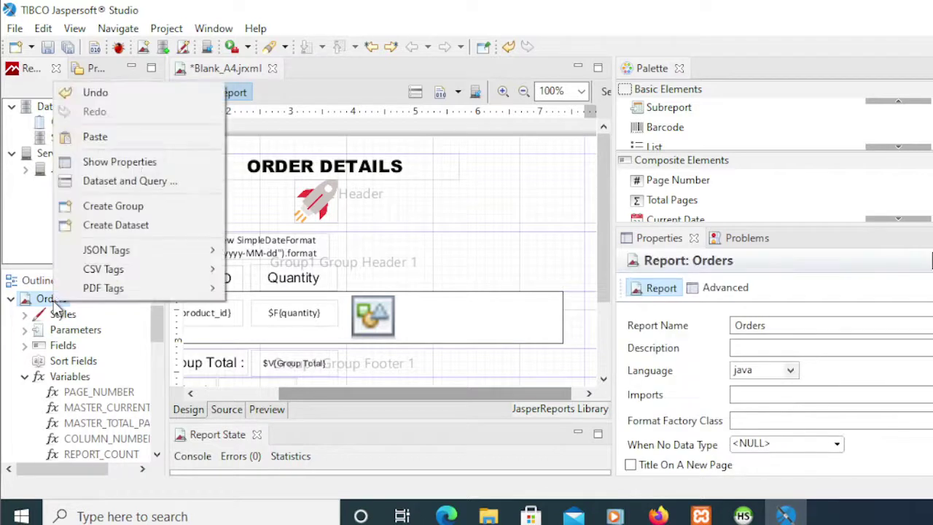
Read the fields from 'select * from orders' in Dataset and Query, adding the link field.
click(104, 184)
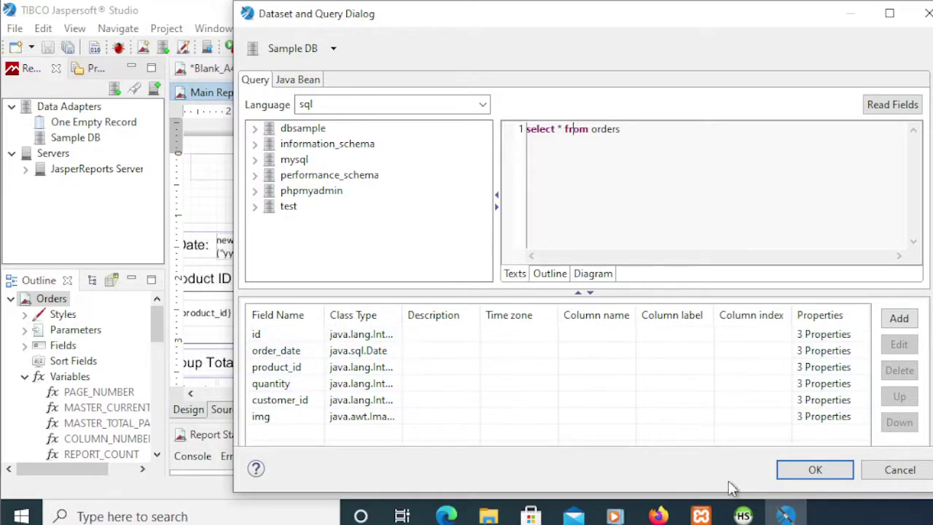
click(656, 139)
click(894, 108)
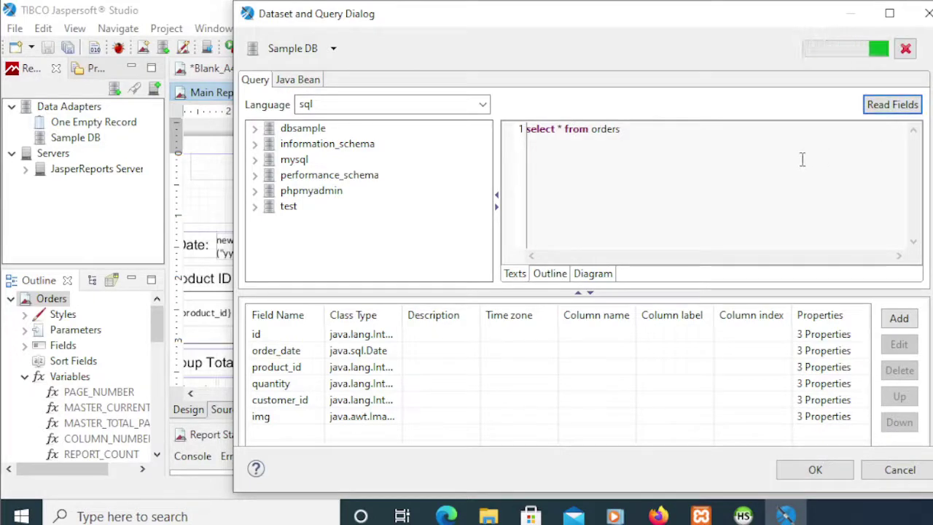
click(372, 434)
drag(401, 320, 429, 315)
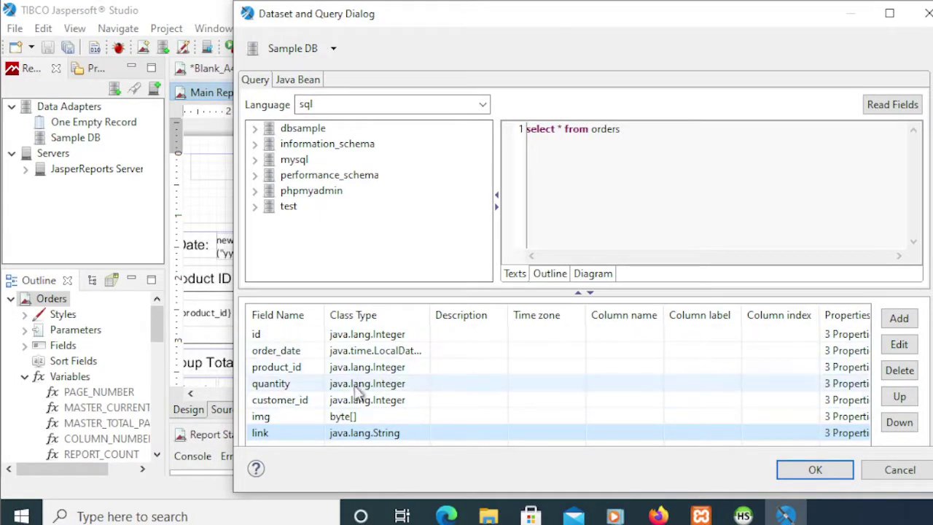
Check the img and order_date field types, then apply the updated field list.
click(281, 421)
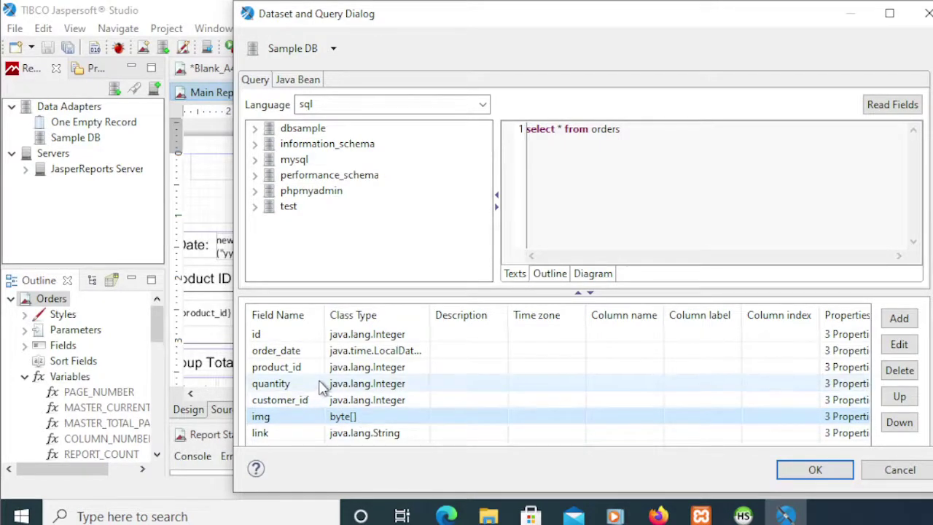
click(357, 353)
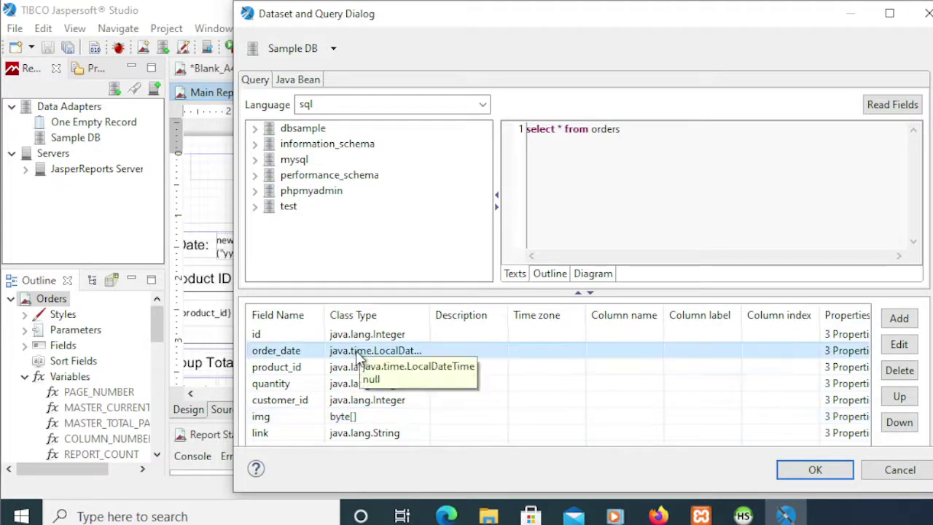
click(350, 423)
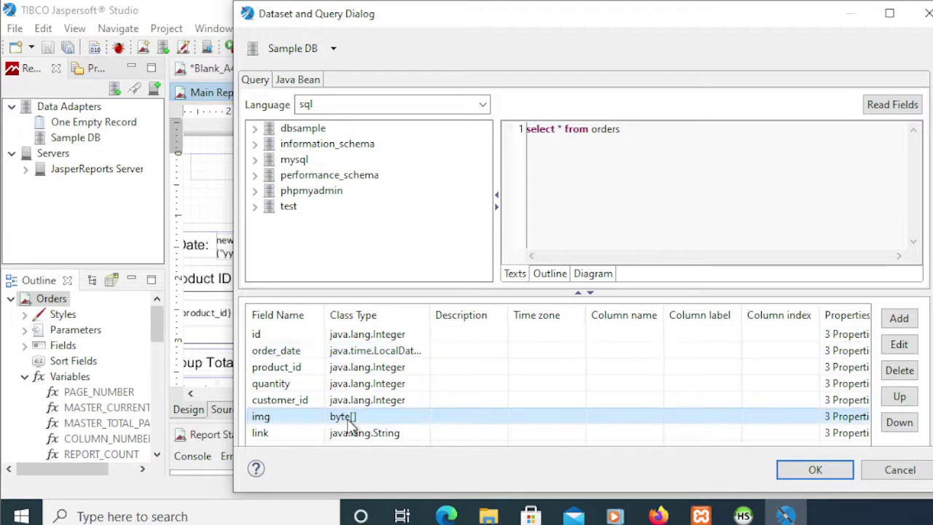
click(345, 356)
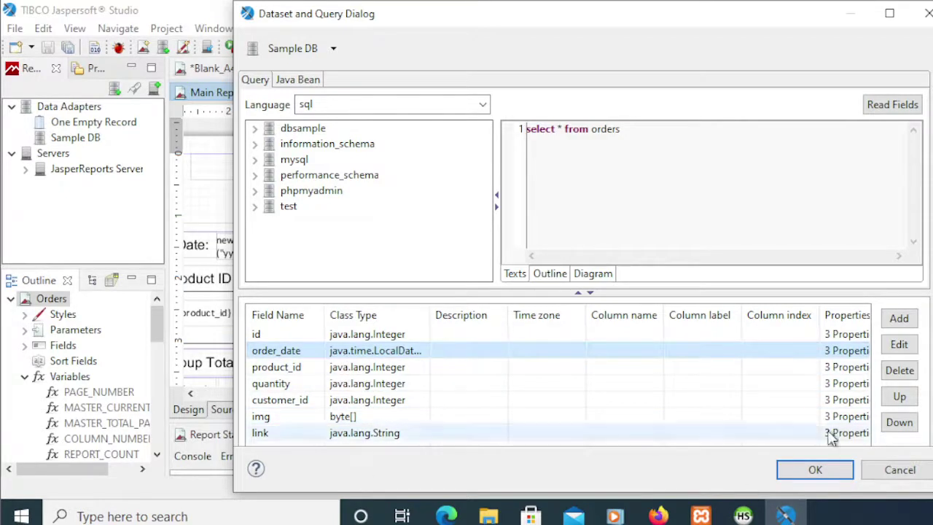
click(802, 476)
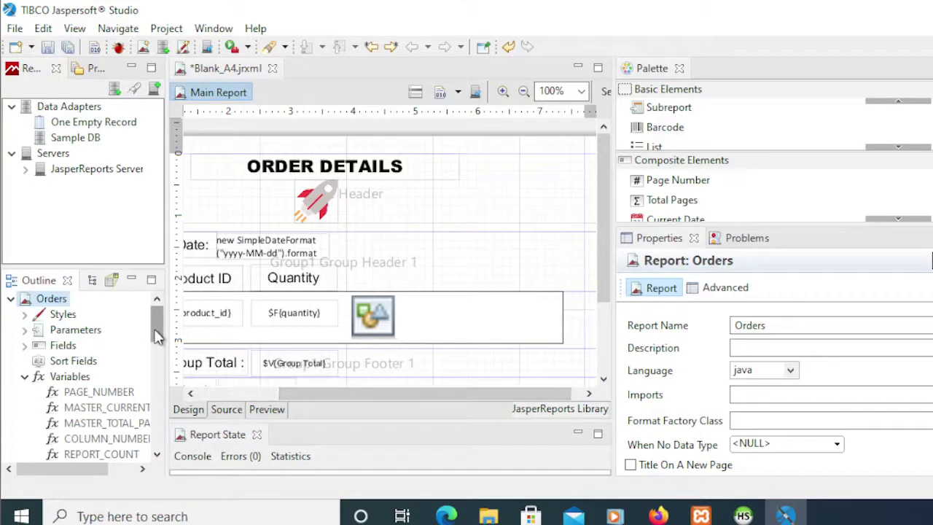
Set the order_date field's class to java.sql.Date.
mouse_move(156, 334)
mouse_down()
mouse_move(156, 354)
mouse_move(153, 330)
mouse_up()
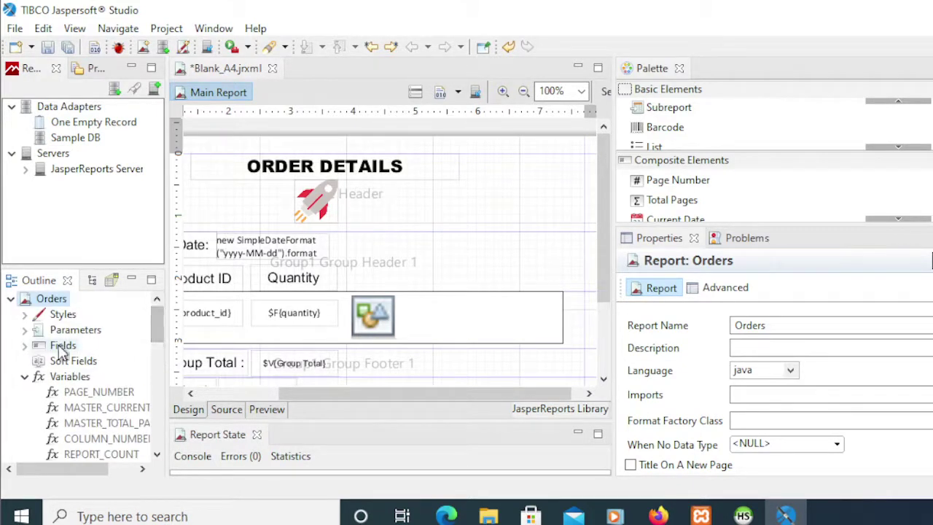
click(25, 344)
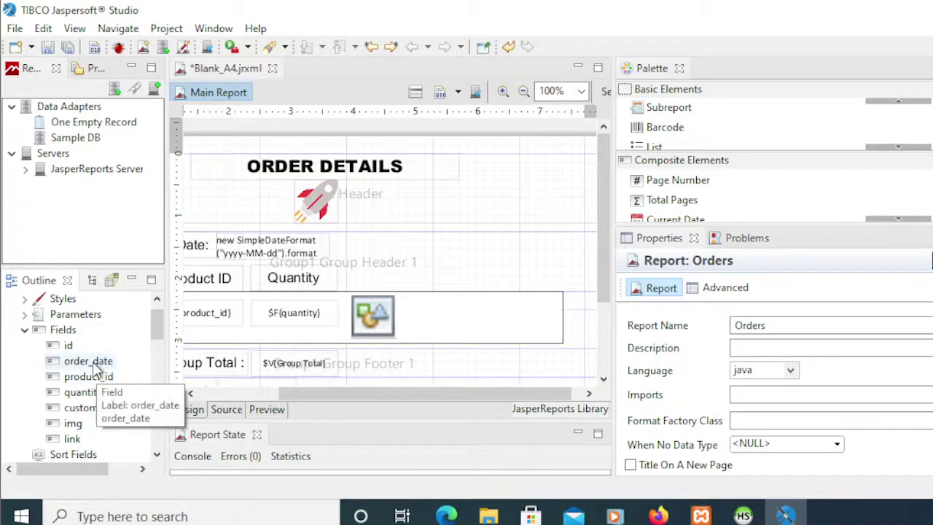
click(93, 365)
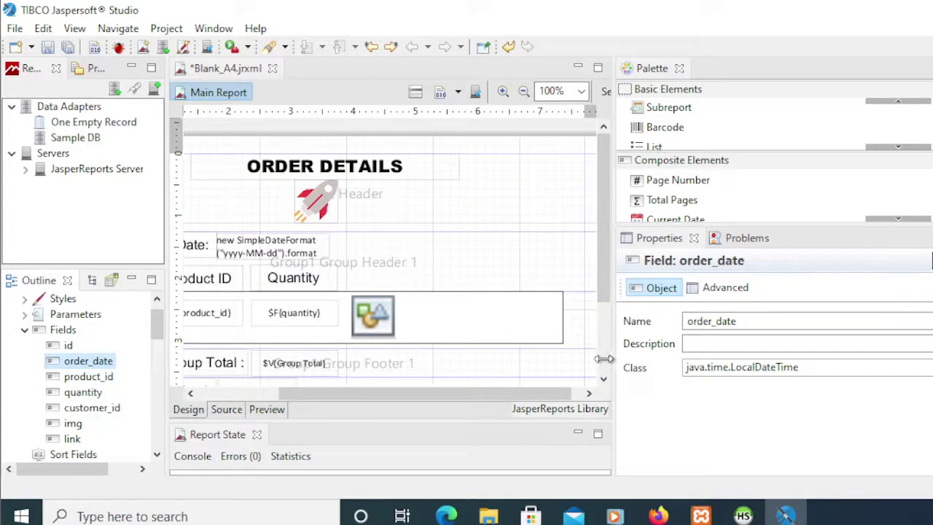
drag(614, 357, 602, 363)
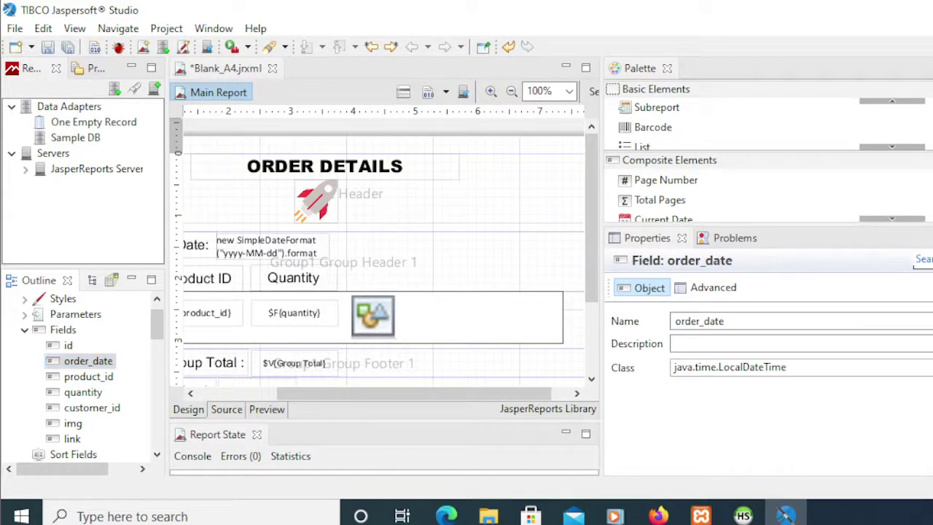
click(802, 367)
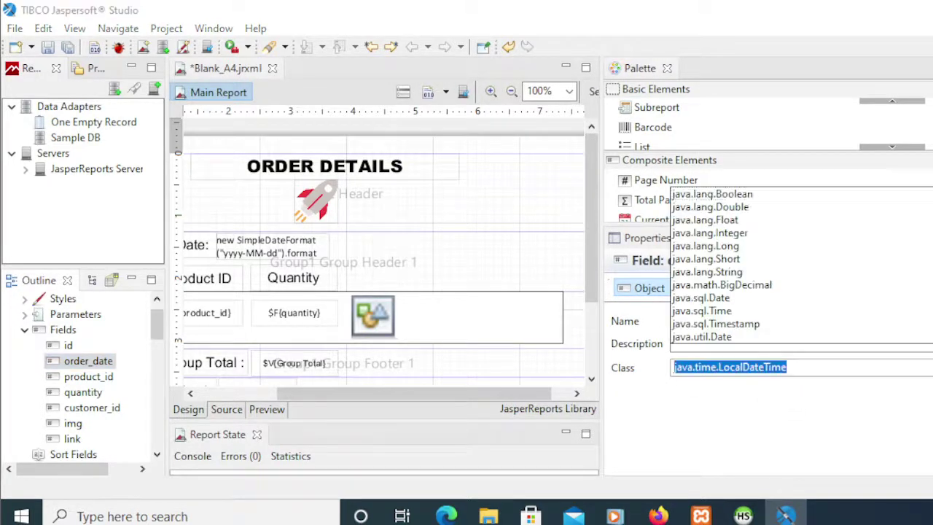
click(724, 298)
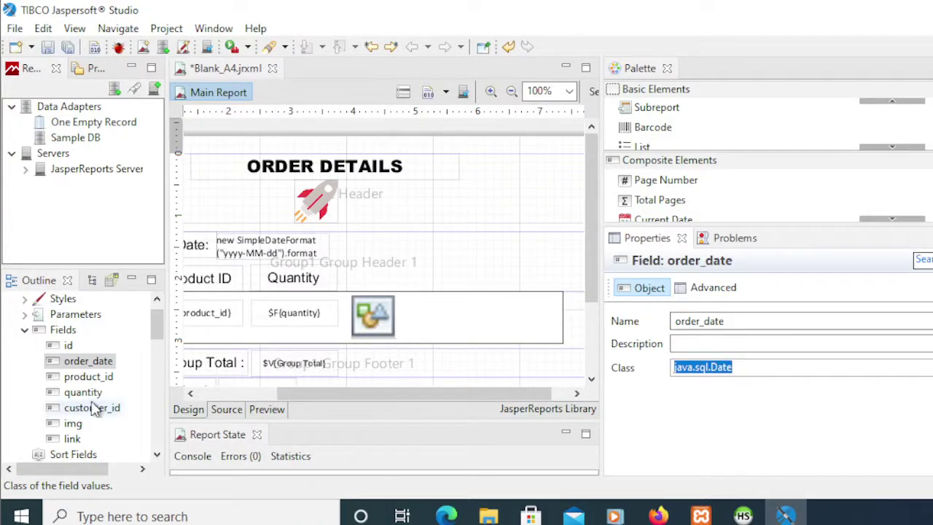
Change the img field's class to java.awt.Image.
click(73, 427)
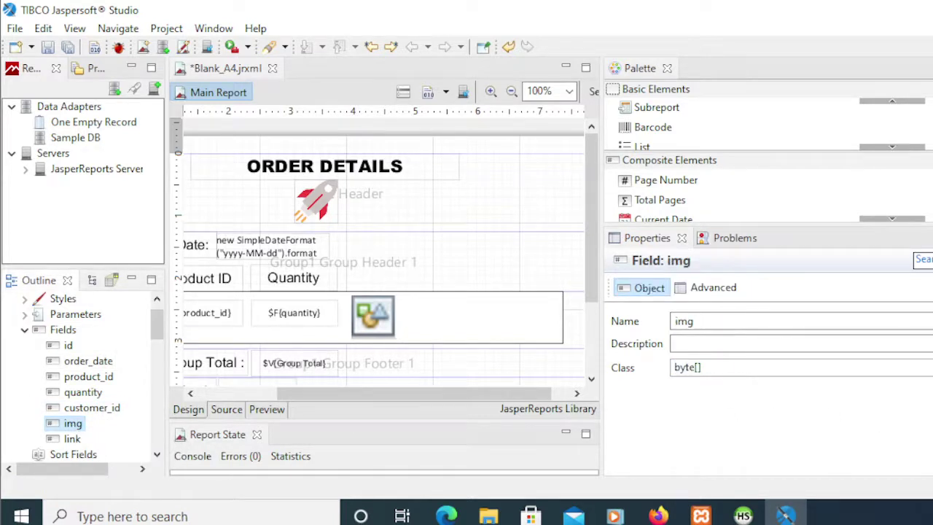
click(729, 368)
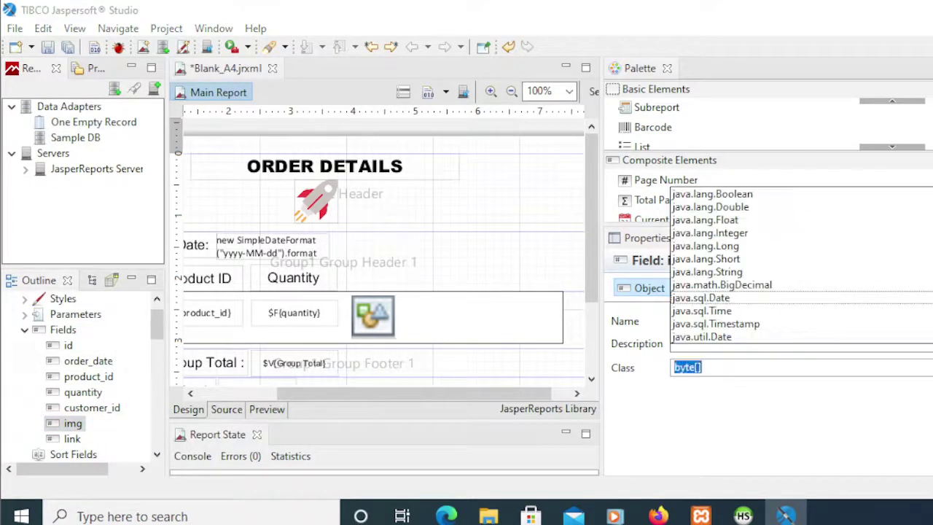
click(719, 312)
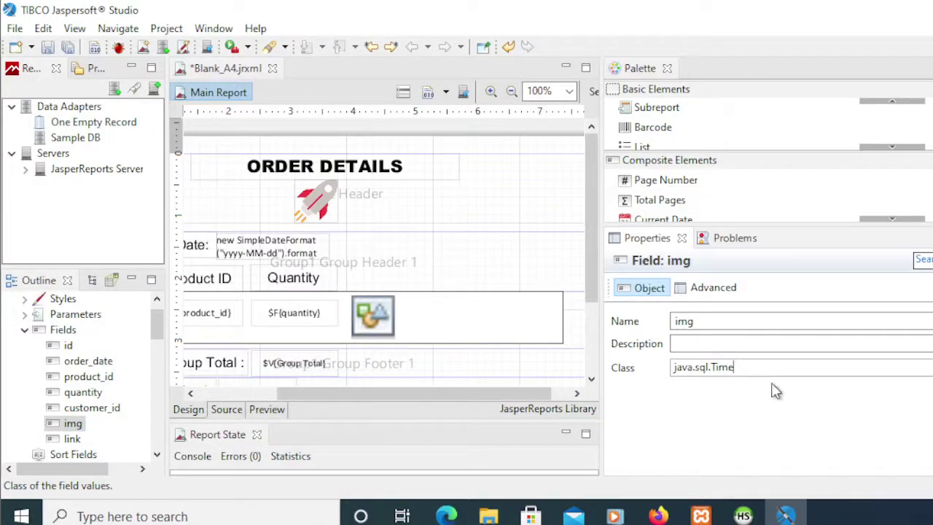
key(BackSpace)
key(BackSpace)
key(BackSpace)
text(awt.Imag)
Preview the filled report in a widened editor to confirm the shoe images render, then return to Design.
click(277, 410)
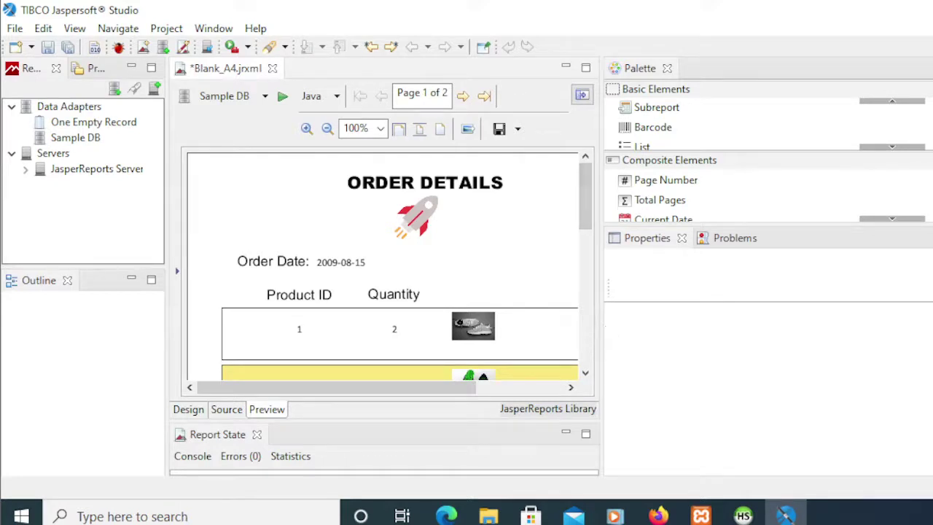
drag(601, 325, 693, 329)
scroll(639, 312, down, 8)
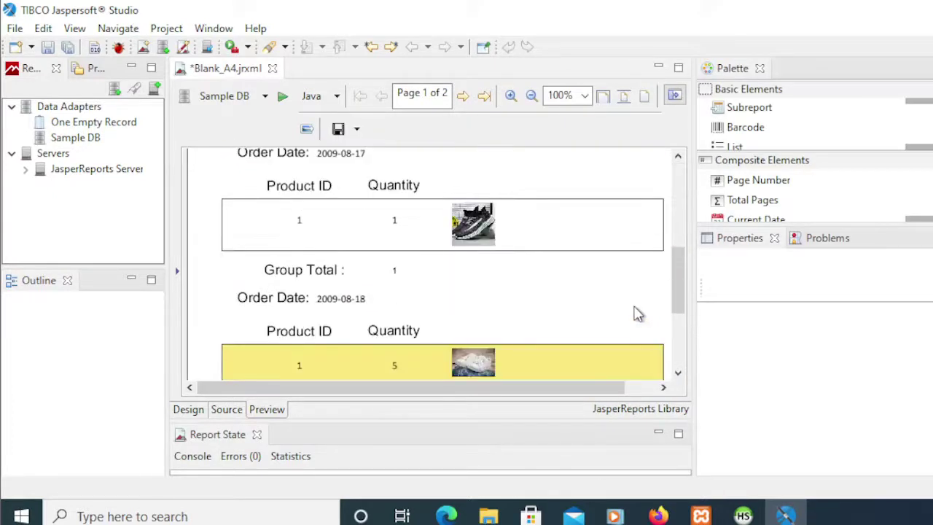
scroll(636, 312, up, 8)
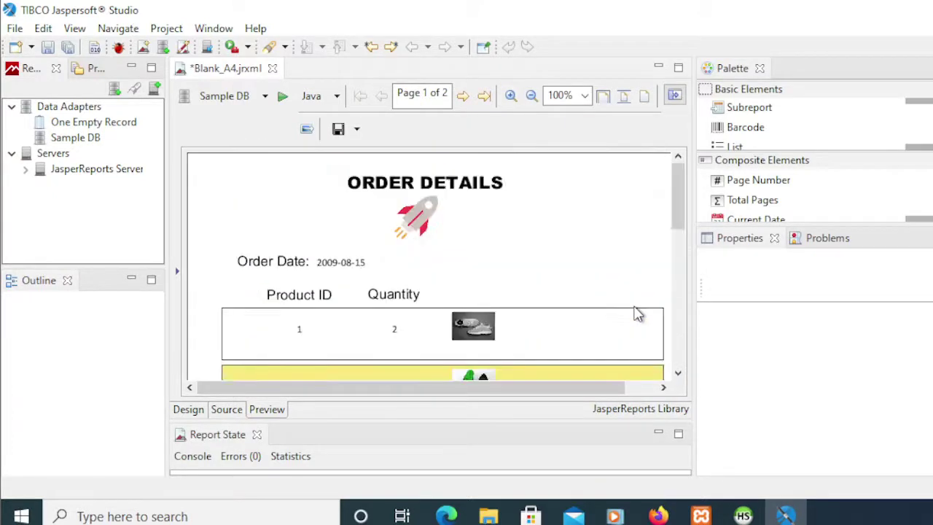
scroll(489, 330, down, 1)
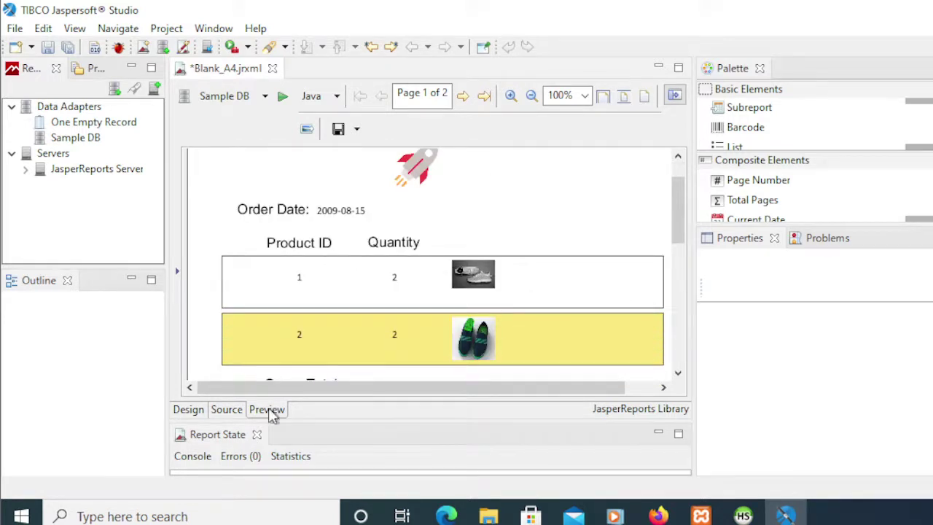
click(190, 412)
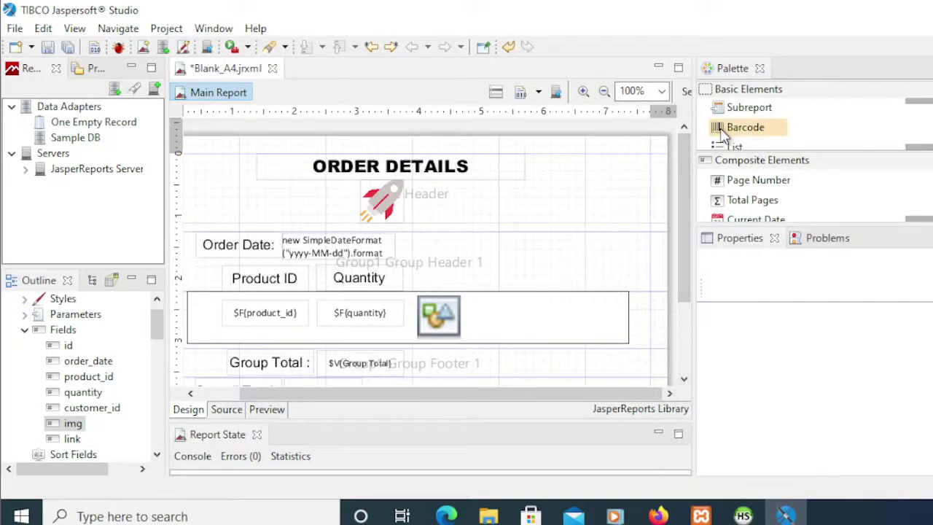
Place a Barcode element in the detail row and pick QRCode from the Barcode4J list.
drag(722, 130, 503, 317)
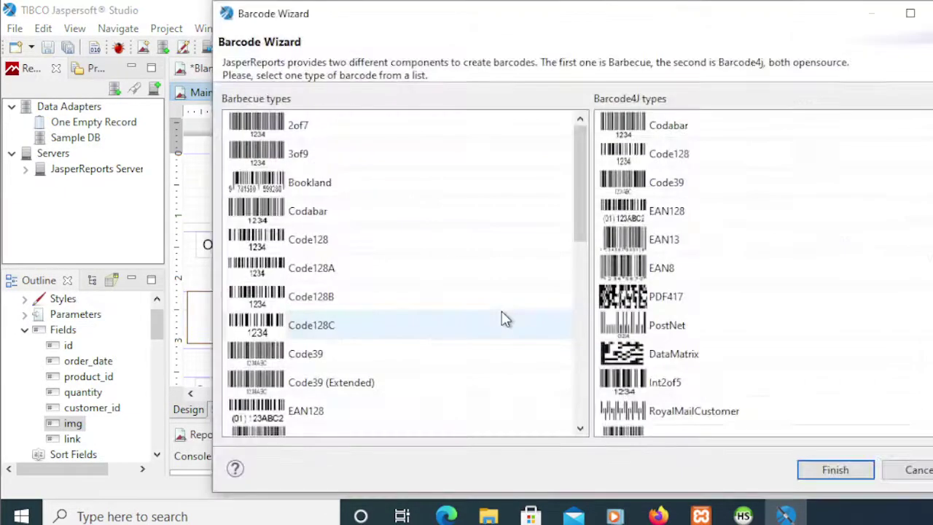
drag(598, 7, 487, 12)
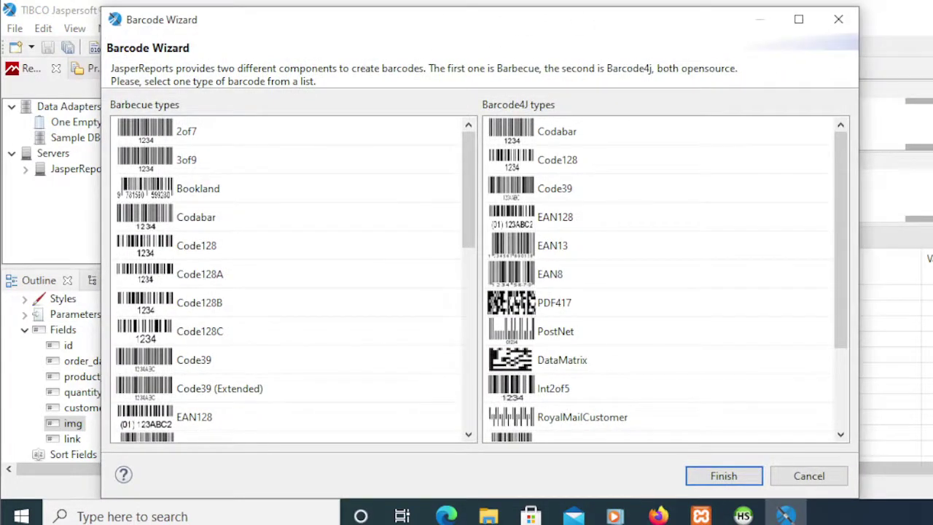
scroll(610, 252, down, 1)
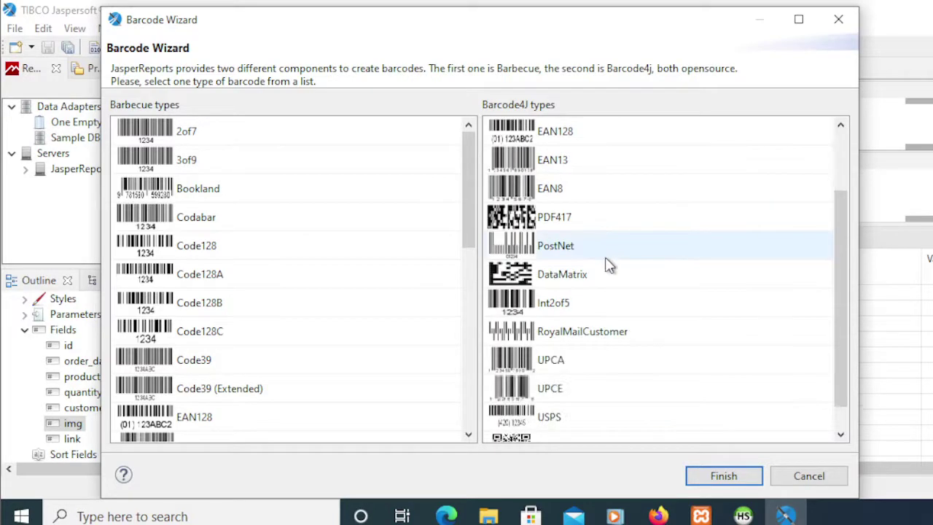
scroll(310, 277, down, 4)
scroll(313, 293, down, 1)
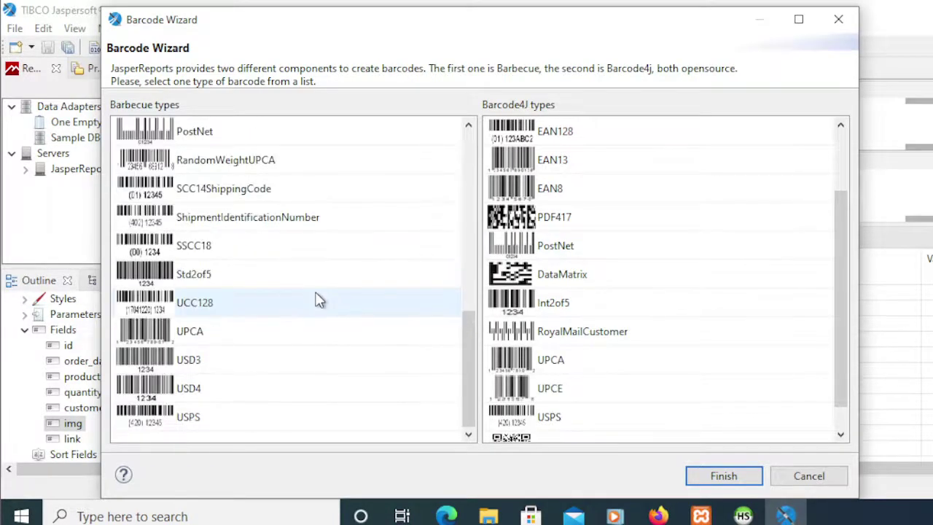
scroll(762, 245, down, 1)
scroll(744, 306, up, 1)
scroll(658, 339, down, 1)
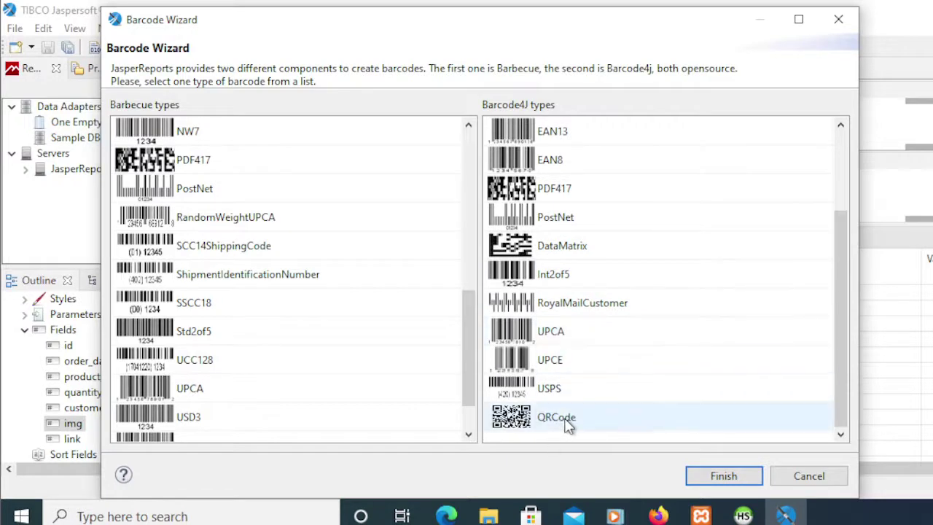
click(569, 426)
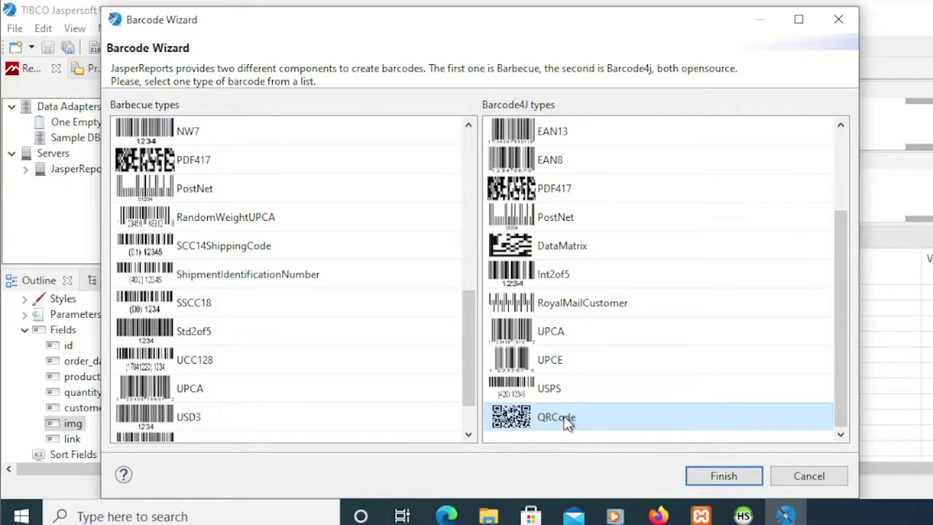
click(703, 487)
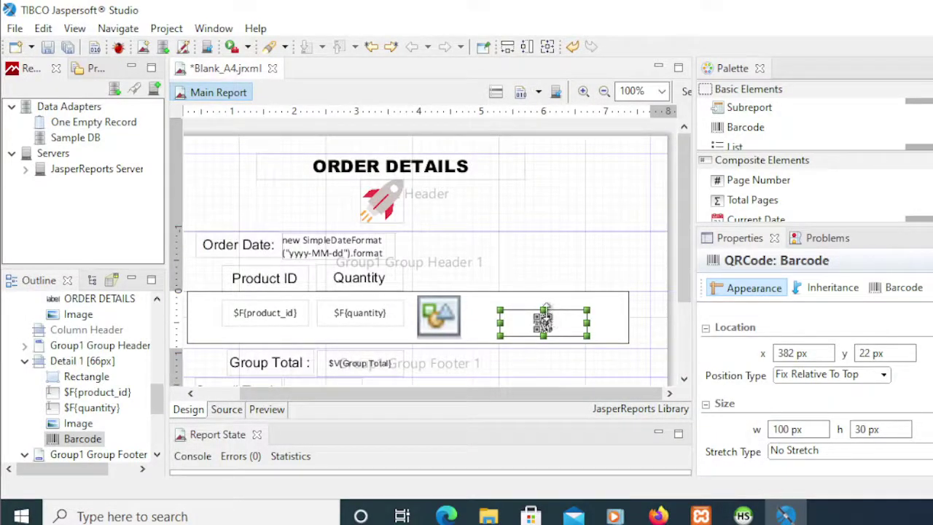
Move the QR code up to 390, 5 and resize it to about 68 × 50 px.
drag(546, 306, 569, 315)
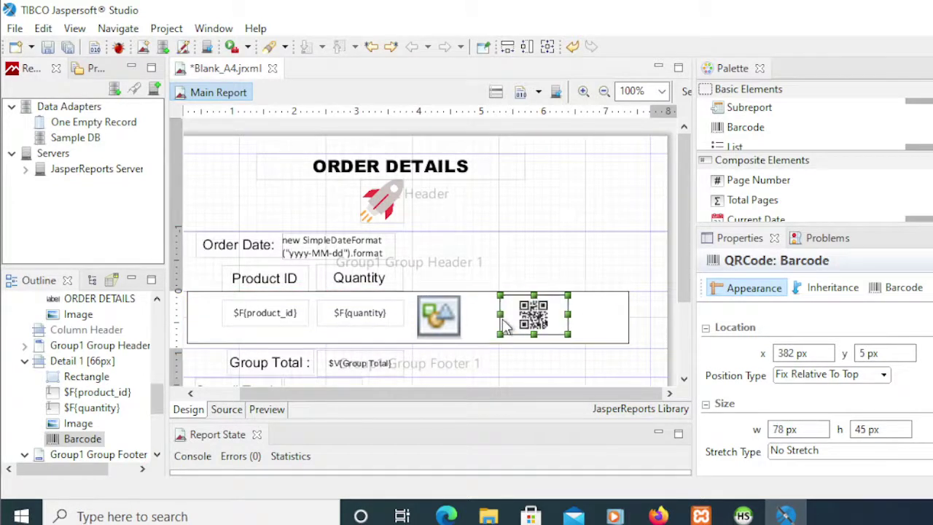
drag(500, 315, 507, 314)
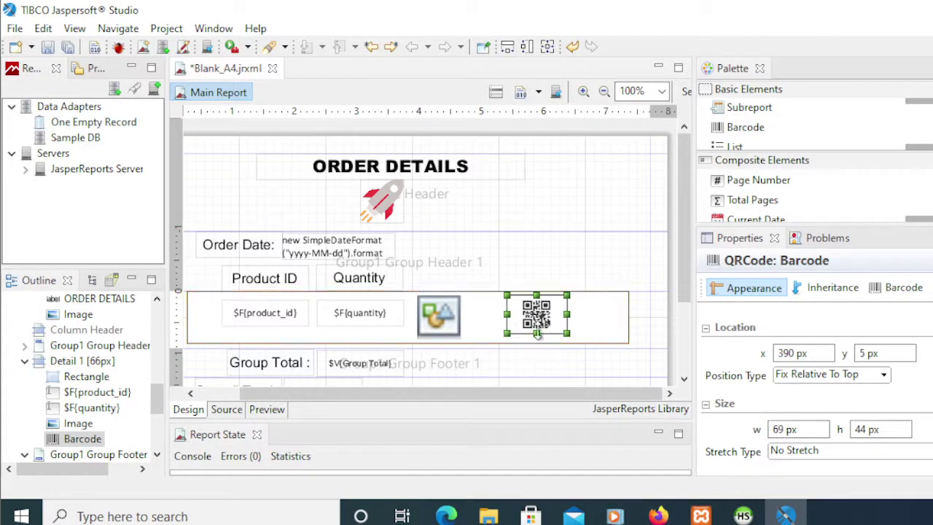
drag(537, 335, 536, 339)
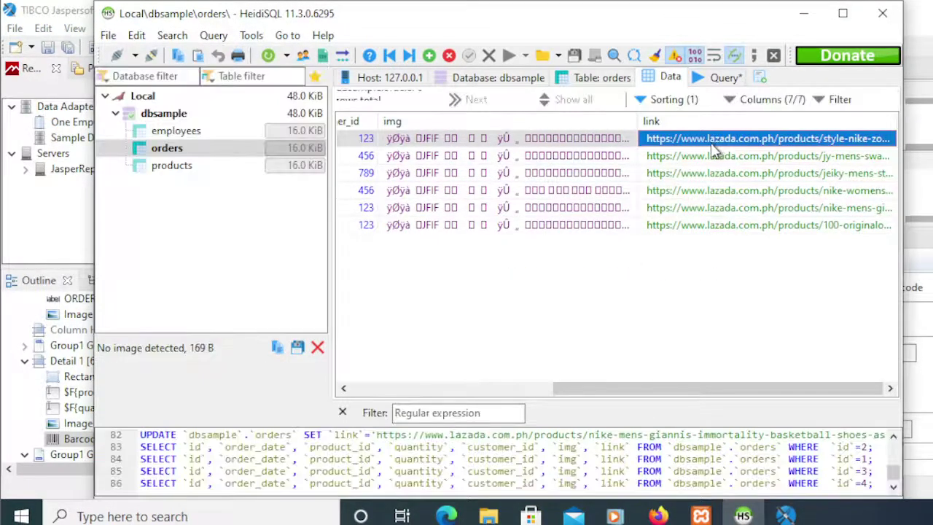
Inspect the product URLs in HeidiSQL's orders link column, then go back to Jaspersoft Studio.
click(642, 391)
drag(724, 408, 763, 405)
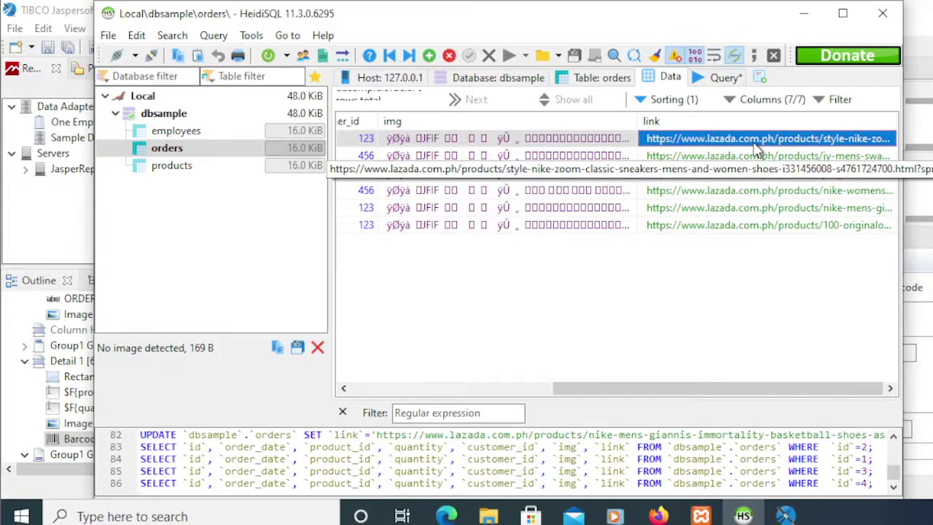
key(alt+Tab)
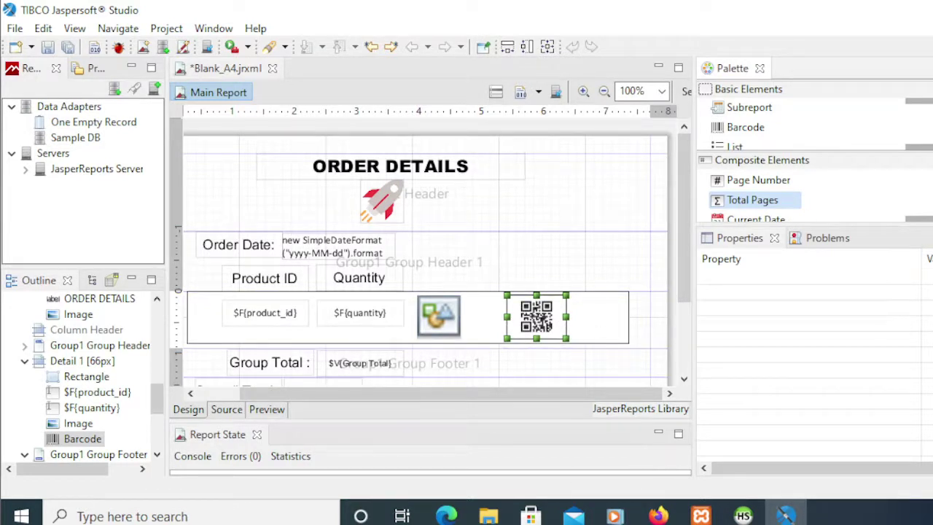
Undo the stray page-number field and set the QR code's Code Expression to $F{link}.
click(544, 321)
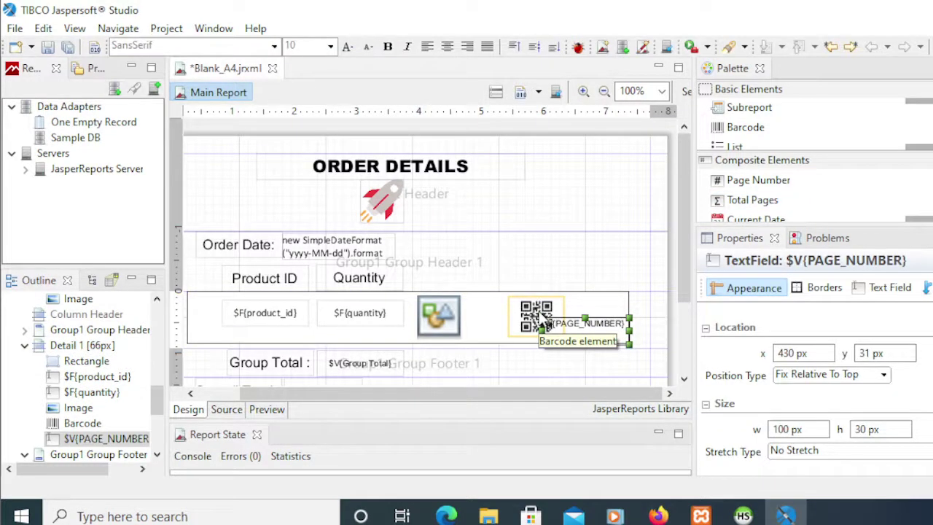
key(ctrl+z)
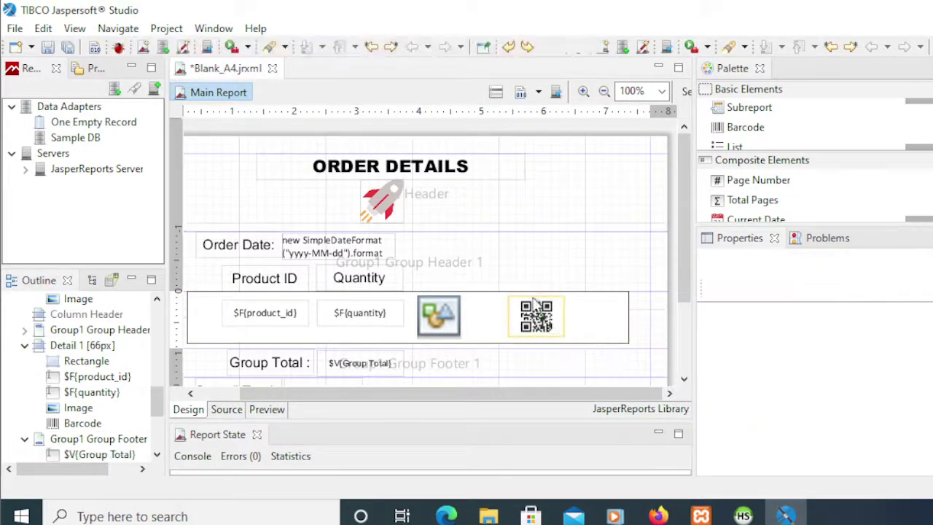
click(548, 326)
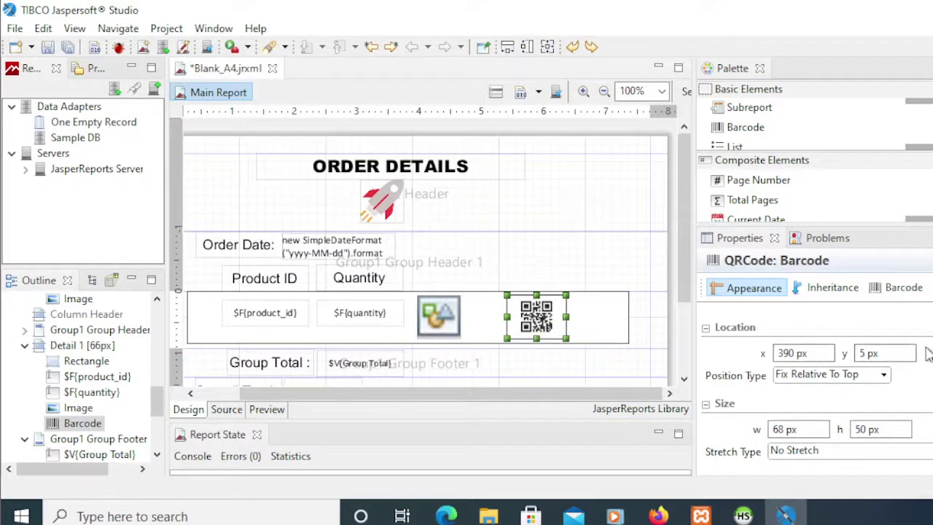
click(897, 295)
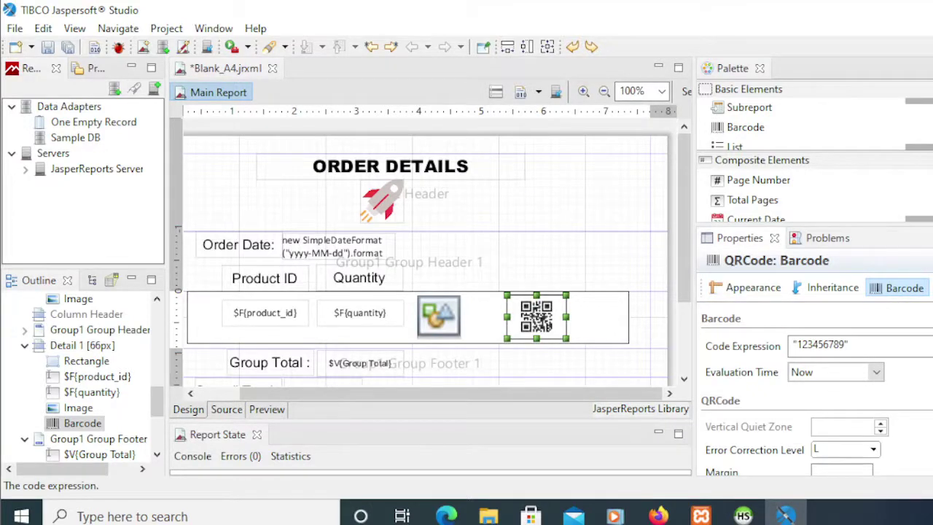
click(927, 345)
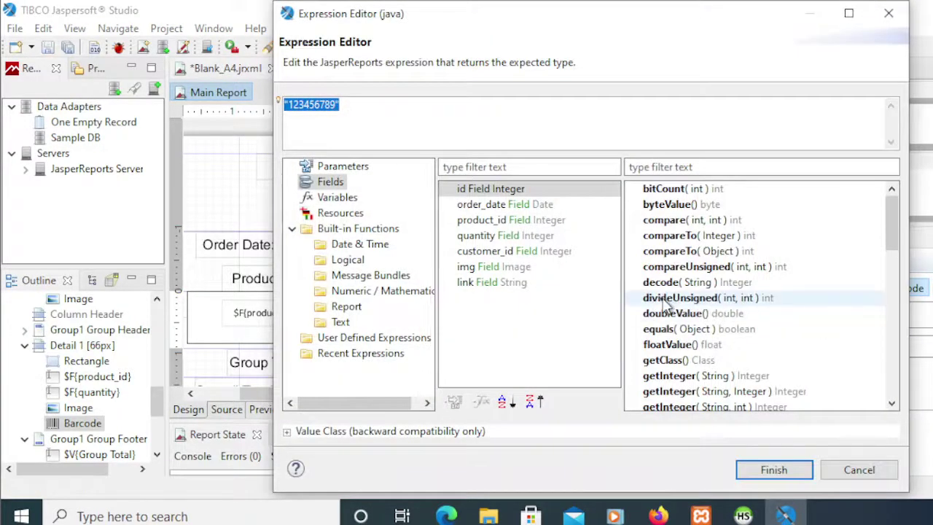
click(489, 289)
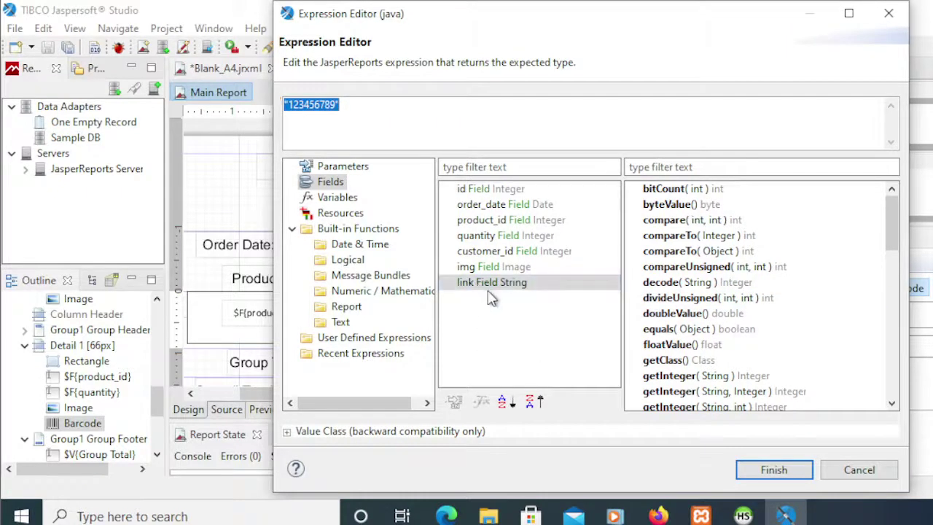
click(489, 289)
double_click(474, 289)
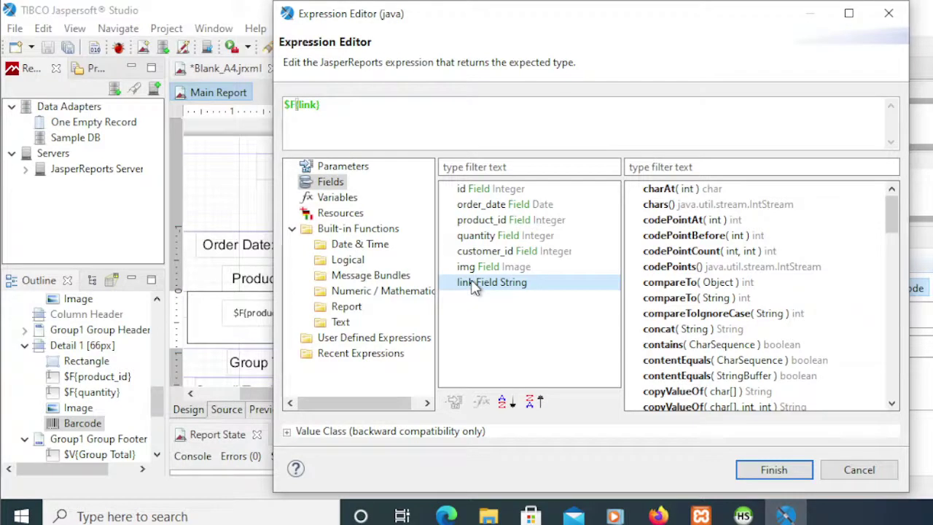
click(340, 107)
key(shift+Left)
key(shift+Left)
key(shift+Left)
key(shift+Left)
key(shift+Left)
key(shift+Left)
key(shift+Left)
key(shift+Left)
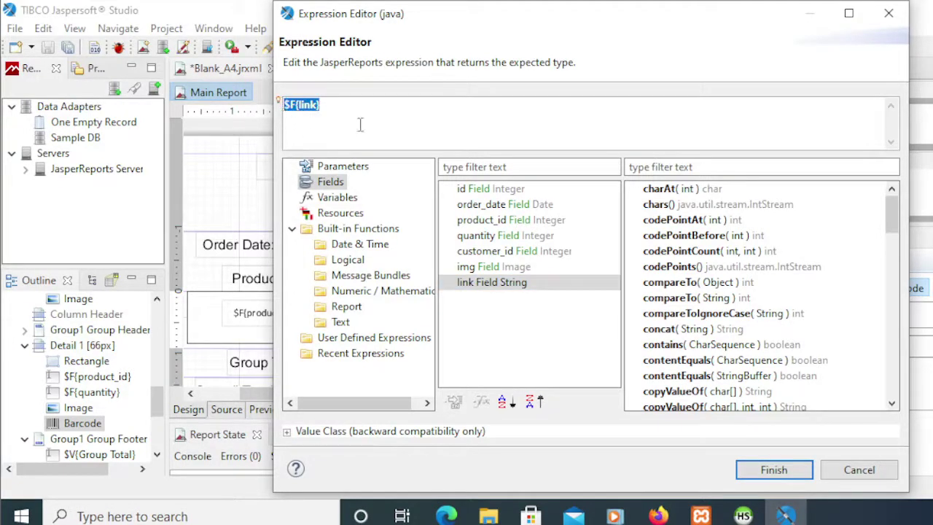
click(779, 472)
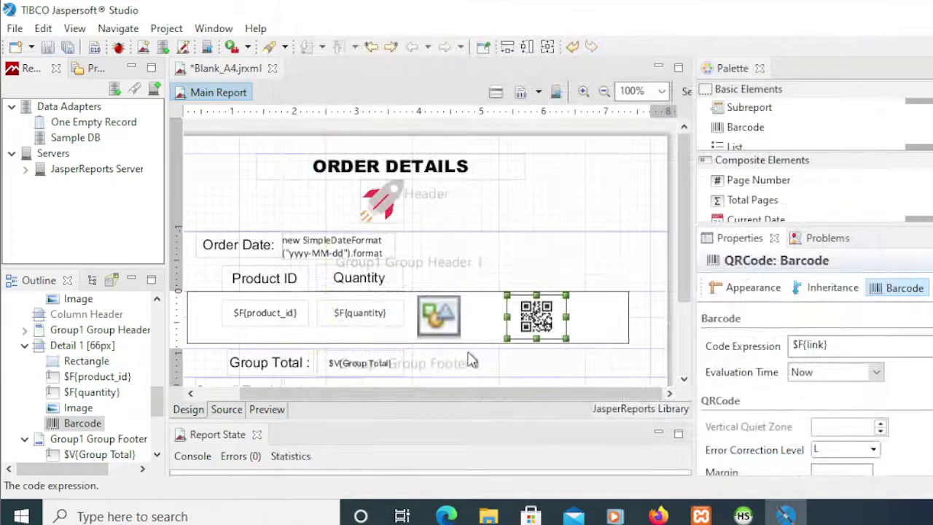
Render the report preview and scroll through the order rows with their images and QR codes.
click(269, 411)
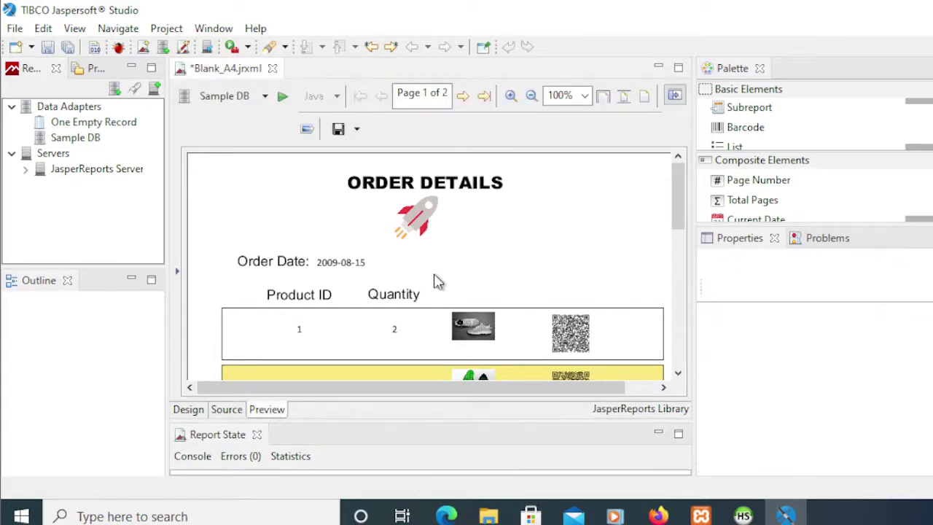
scroll(445, 291, down, 3)
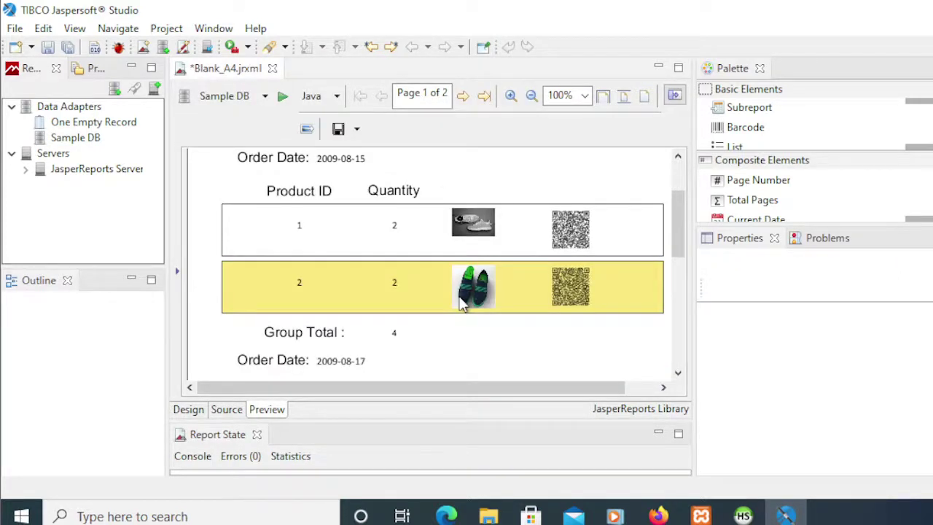
scroll(459, 303, down, 9)
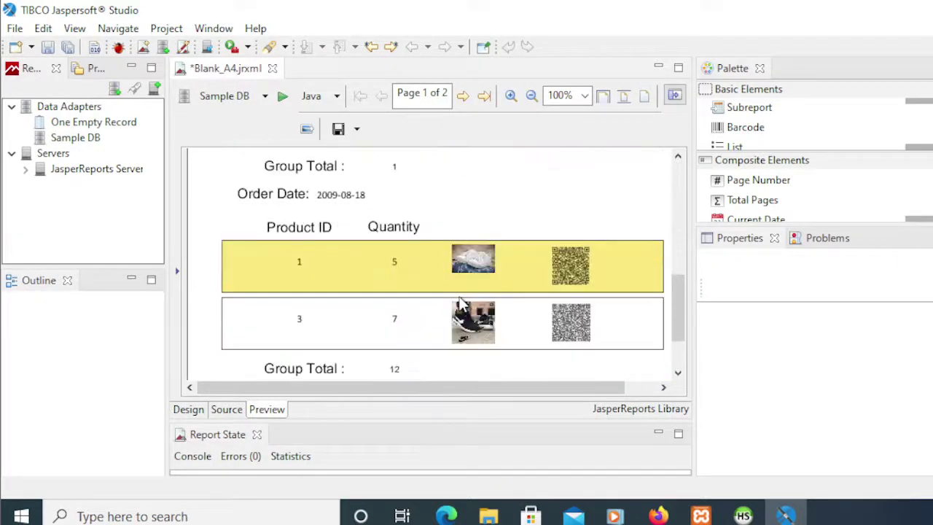
scroll(460, 302, up, 10)
scroll(459, 303, down, 10)
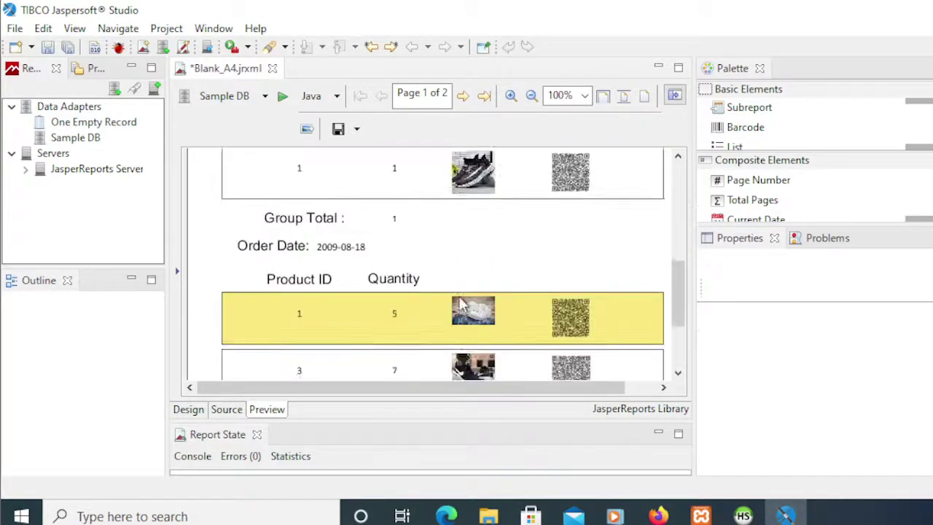
scroll(462, 303, down, 2)
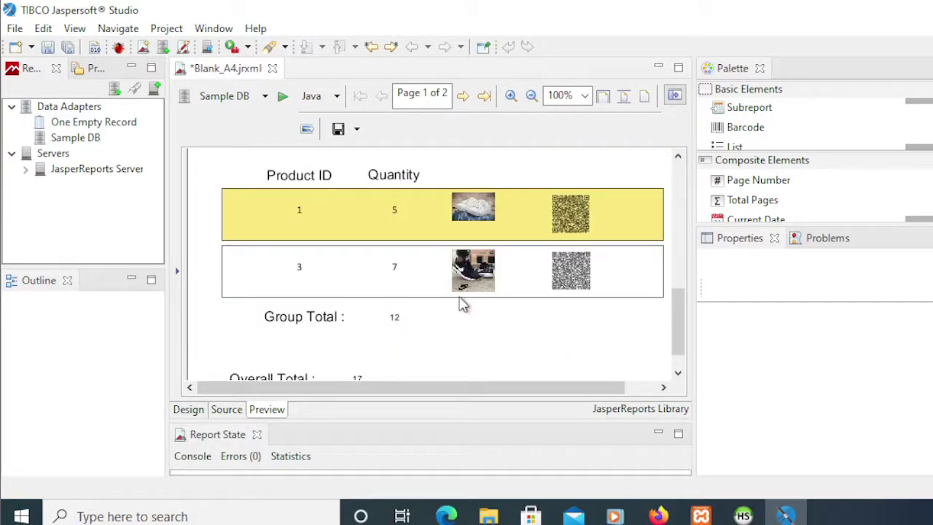
scroll(460, 302, down, 2)
scroll(460, 305, up, 8)
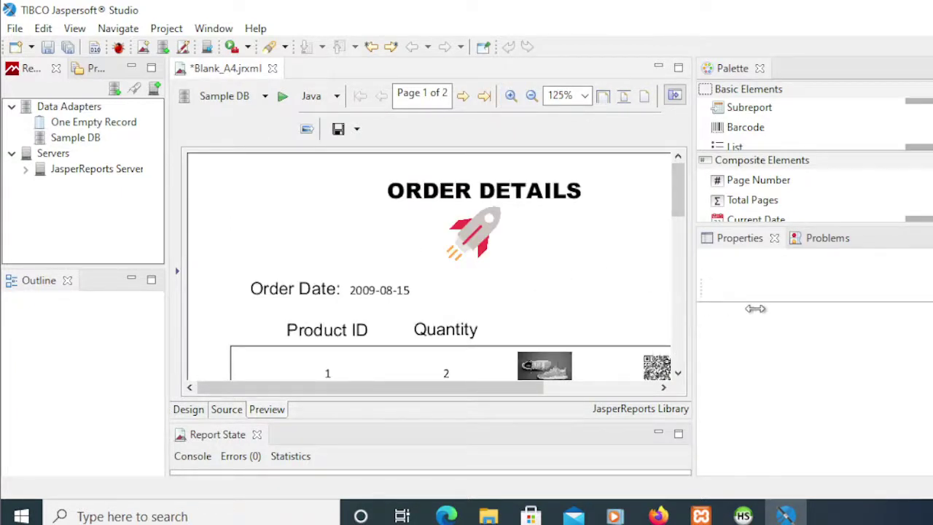
Widen the preview by moving the divider toward the Palette/Properties panels, then scroll the pages.
drag(755, 308, 632, 340)
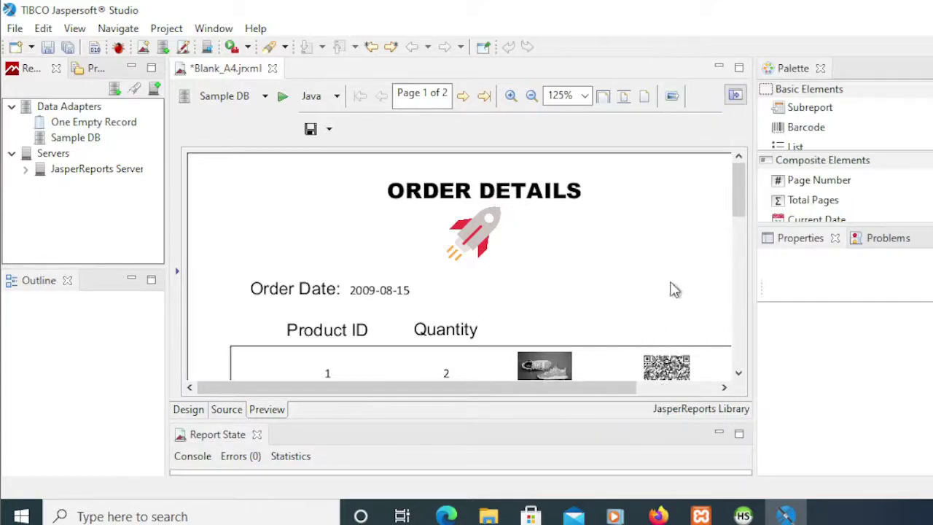
drag(619, 390, 642, 387)
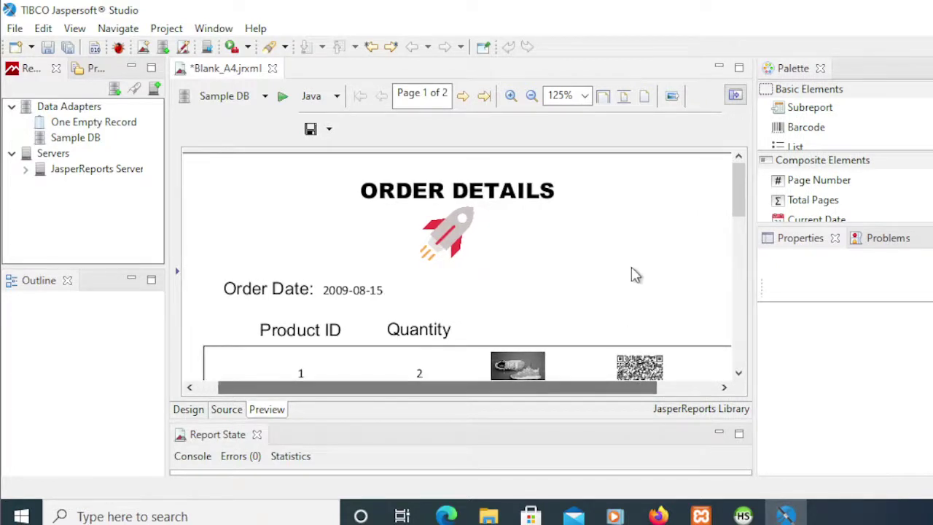
scroll(634, 280, down, 3)
scroll(652, 292, up, 2)
scroll(674, 305, down, 1)
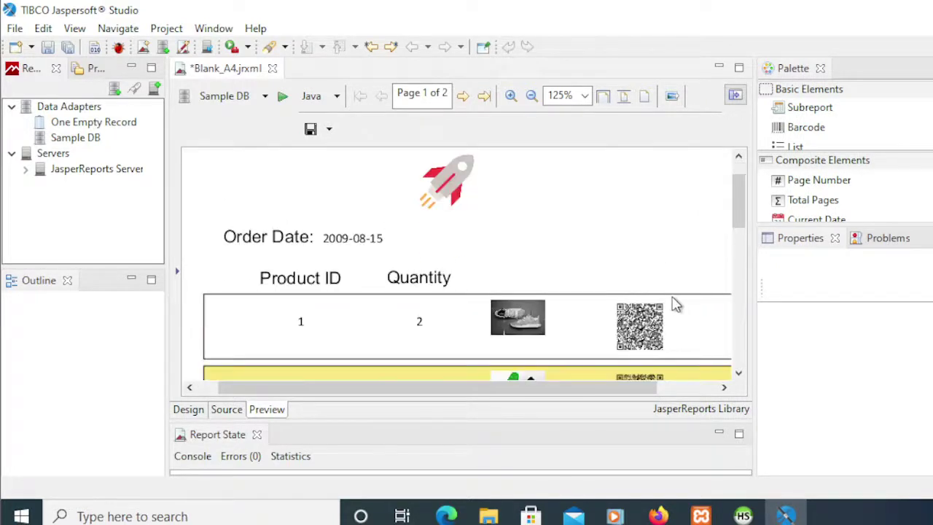
scroll(687, 334, down, 2)
scroll(689, 335, down, 3)
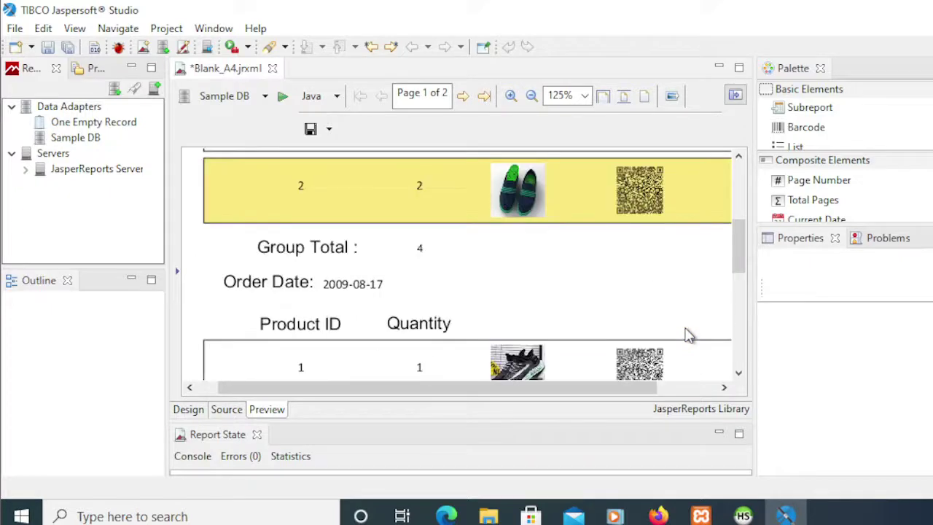
scroll(689, 335, down, 3)
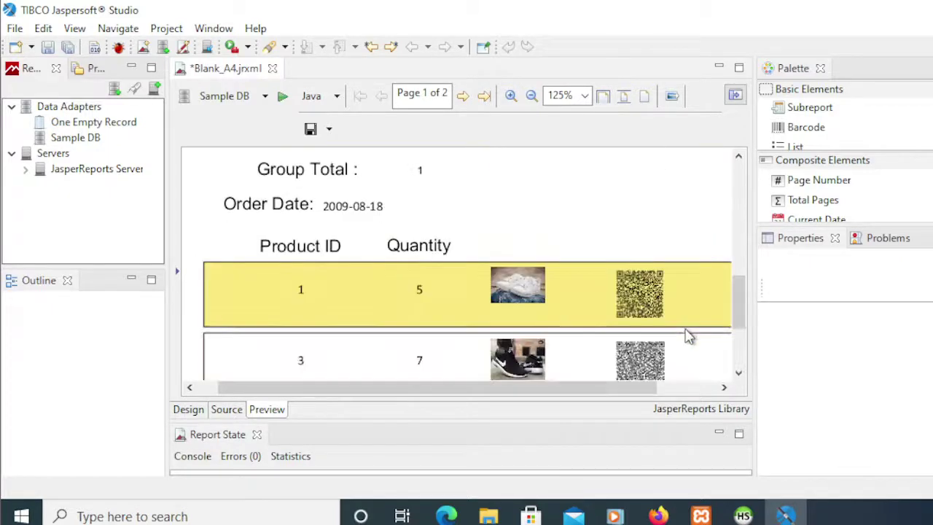
scroll(688, 335, down, 2)
scroll(689, 336, down, 4)
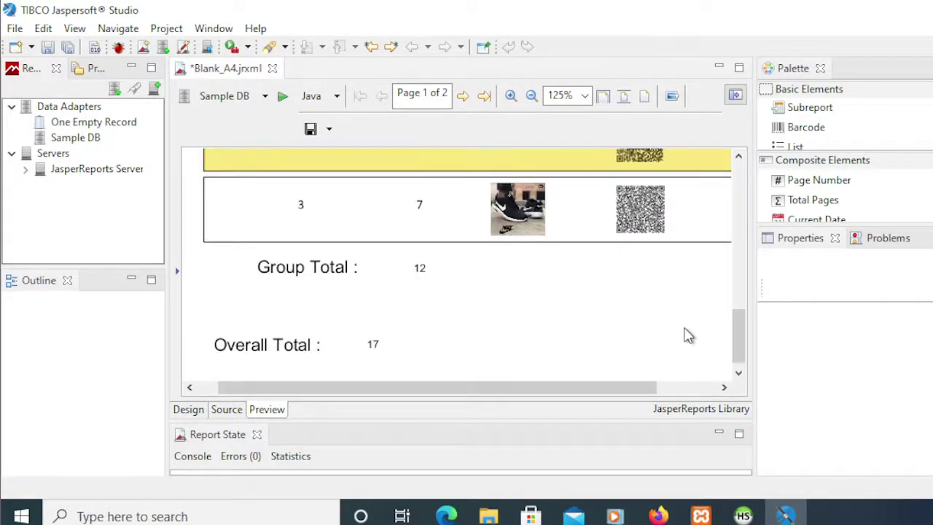
Scroll the preview to the 2009-08-15 rows for products 1 and 2.
drag(740, 340, 735, 217)
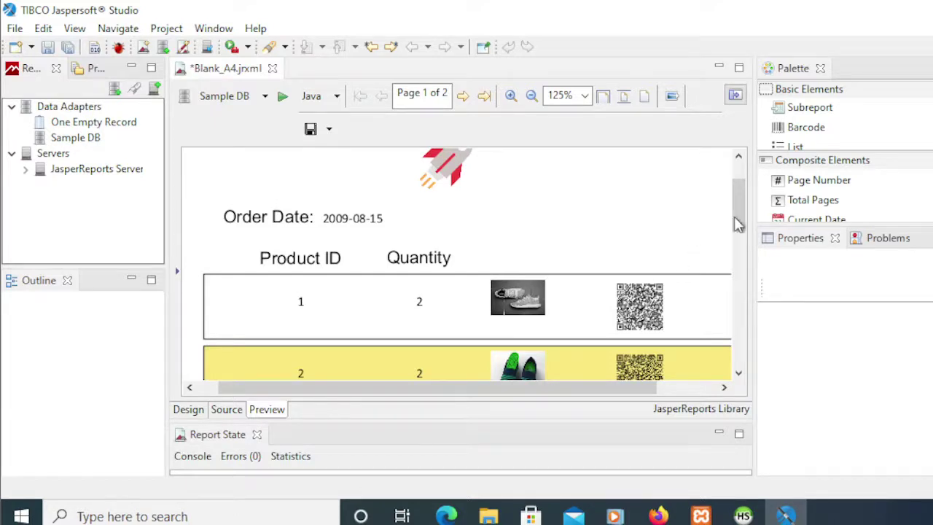
mouse_move(739, 216)
mouse_down()
mouse_move(743, 223)
mouse_move(742, 215)
mouse_up()
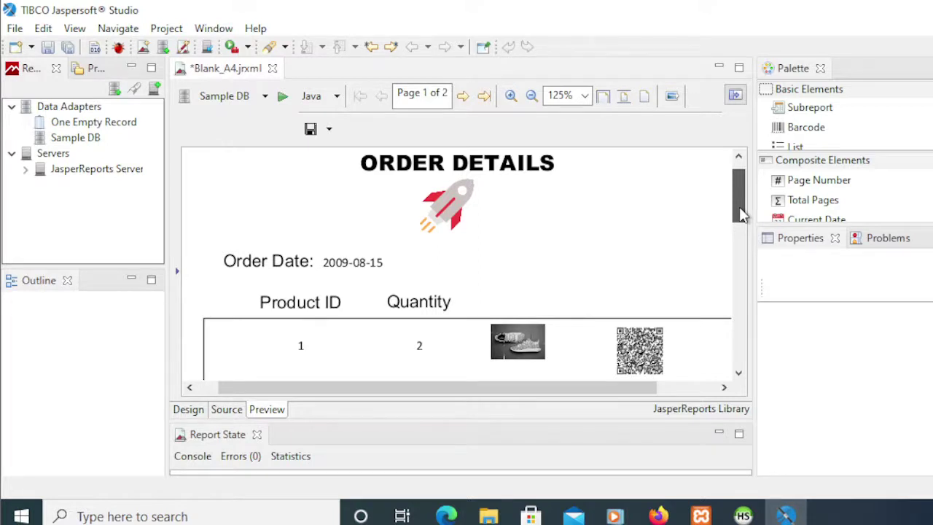
drag(743, 215, 742, 216)
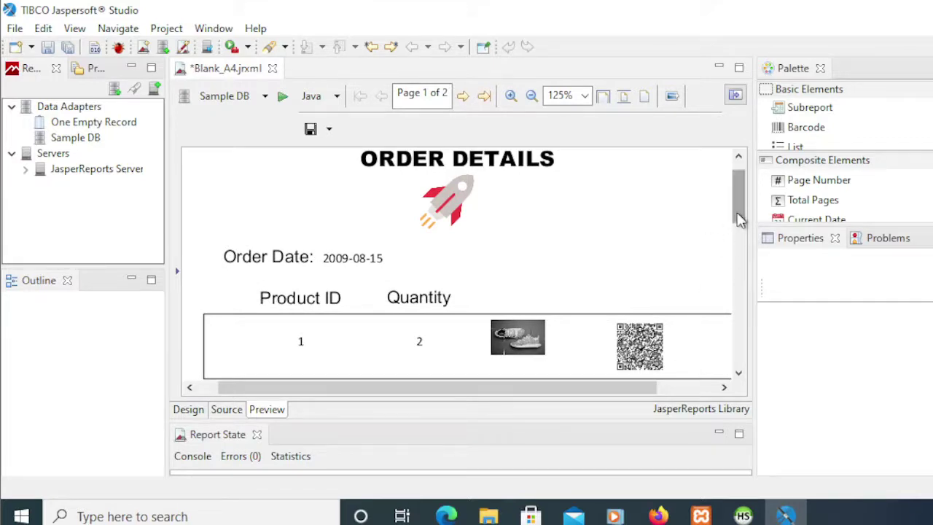
mouse_move(738, 218)
mouse_down()
mouse_move(744, 246)
mouse_move(743, 235)
mouse_up()
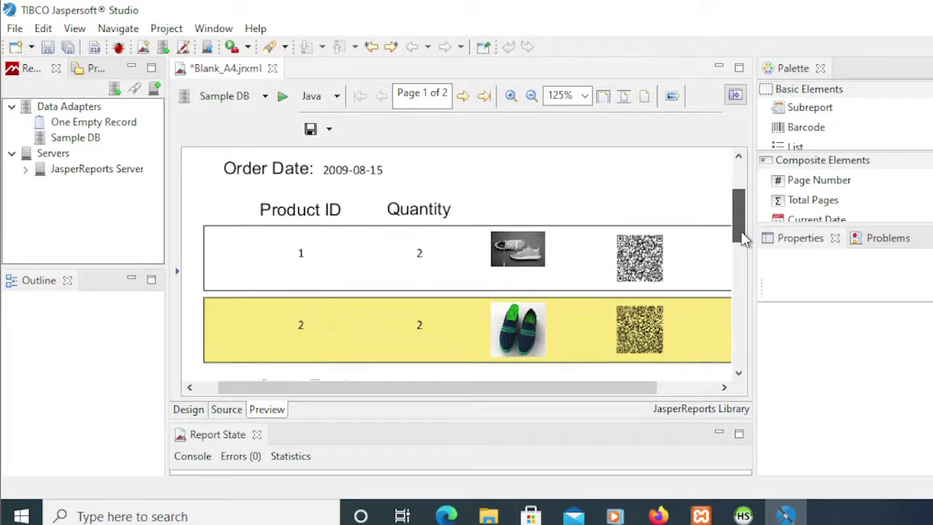
click(743, 516)
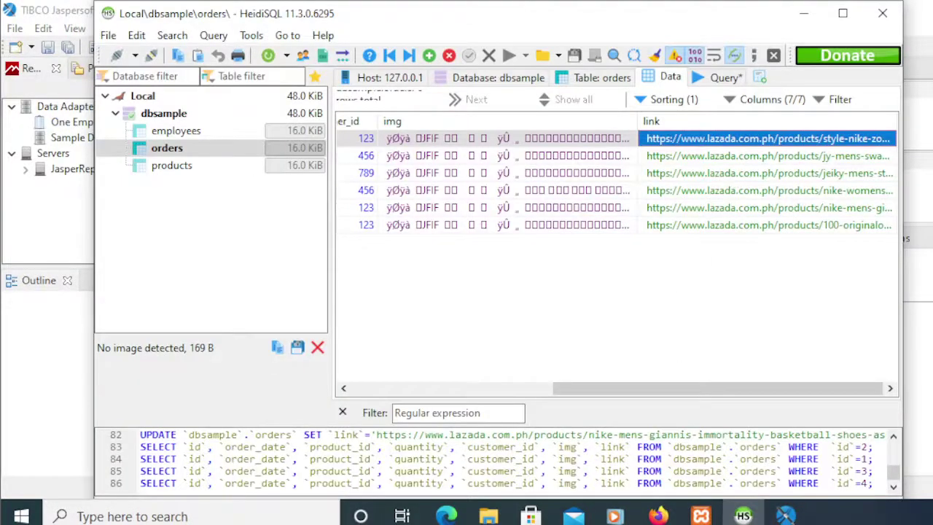
key(alt+Tab)
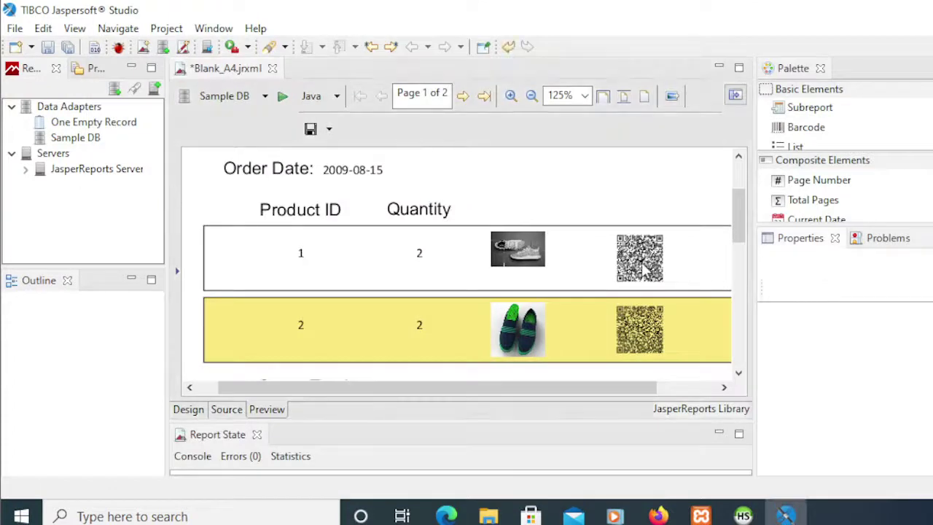
mouse_move(743, 225)
mouse_down()
mouse_move(735, 234)
mouse_move(735, 197)
mouse_move(733, 359)
mouse_move(731, 198)
mouse_move(734, 219)
mouse_up()
mouse_move(786, 516)
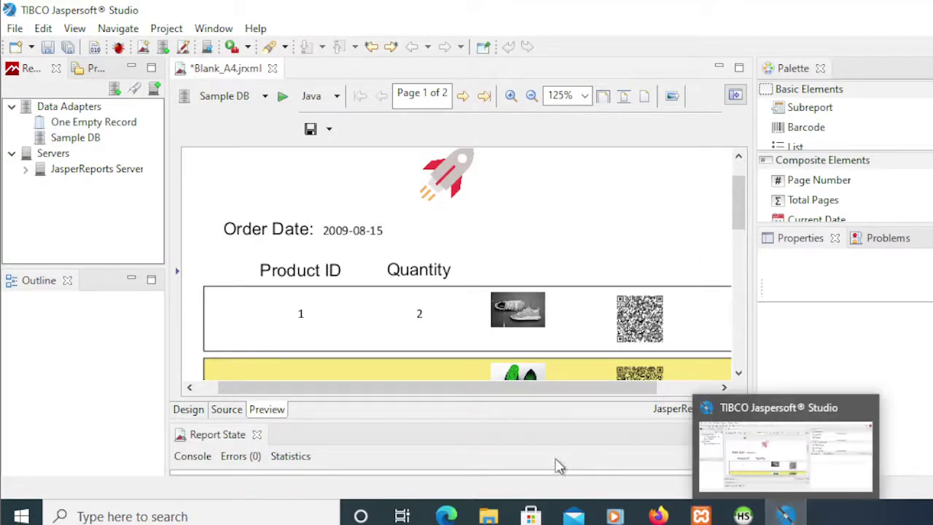